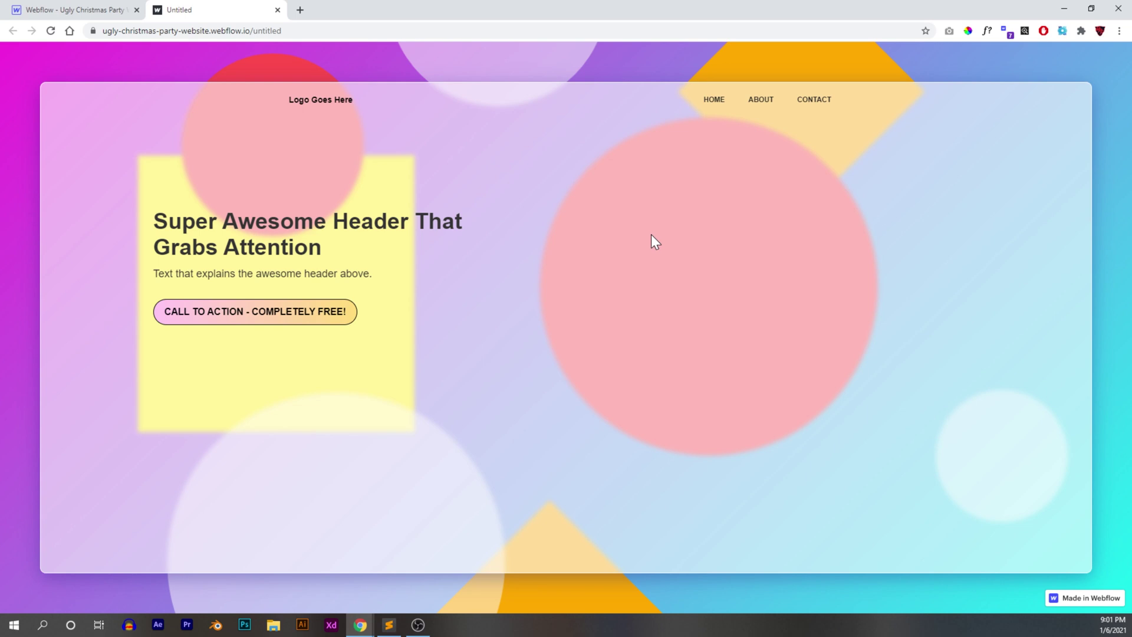
Return from the published site to the Webflow Designer tab with the hero section
left_click(112, 10)
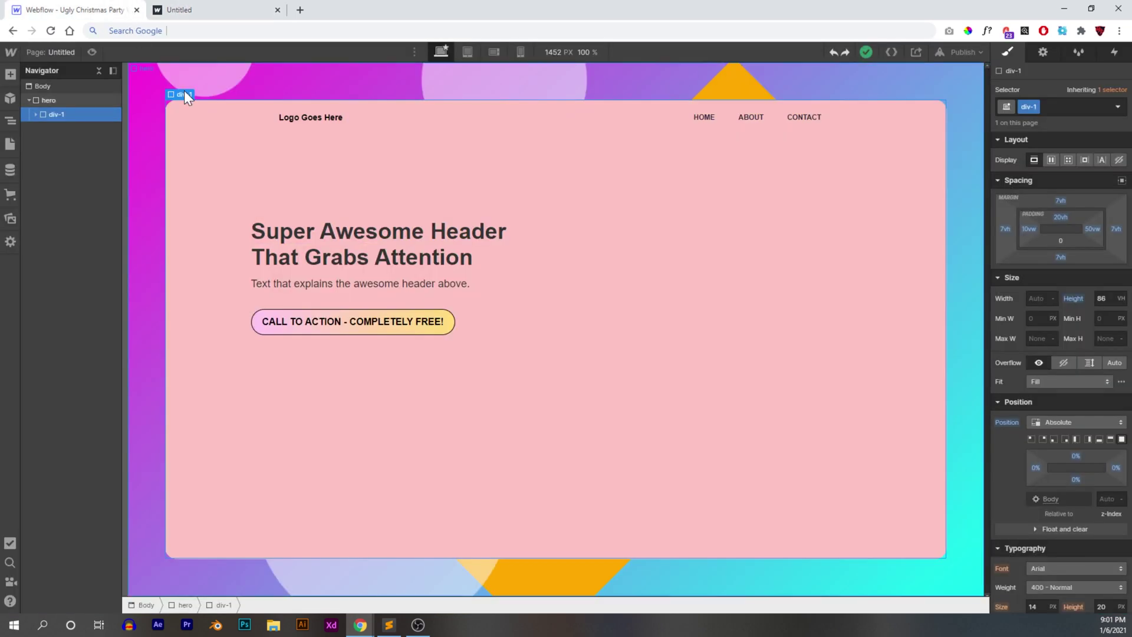
Select the div-1 card in the hero and clear its #ffc3c3 pink background to transparent
left_click(149, 96)
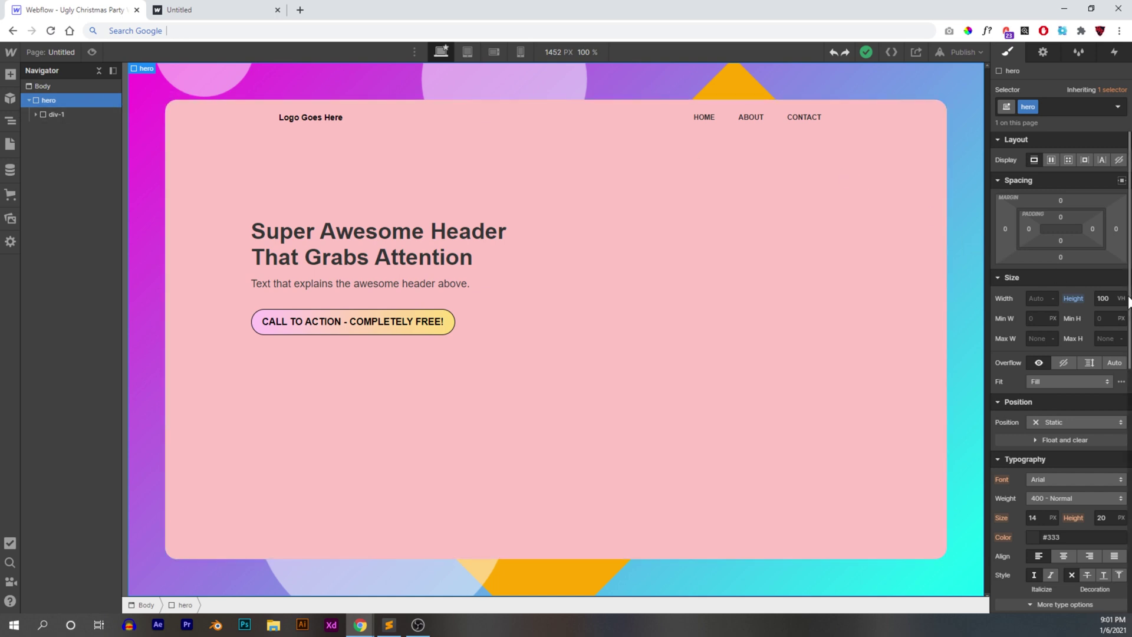
scroll(1063, 369, "down", 6)
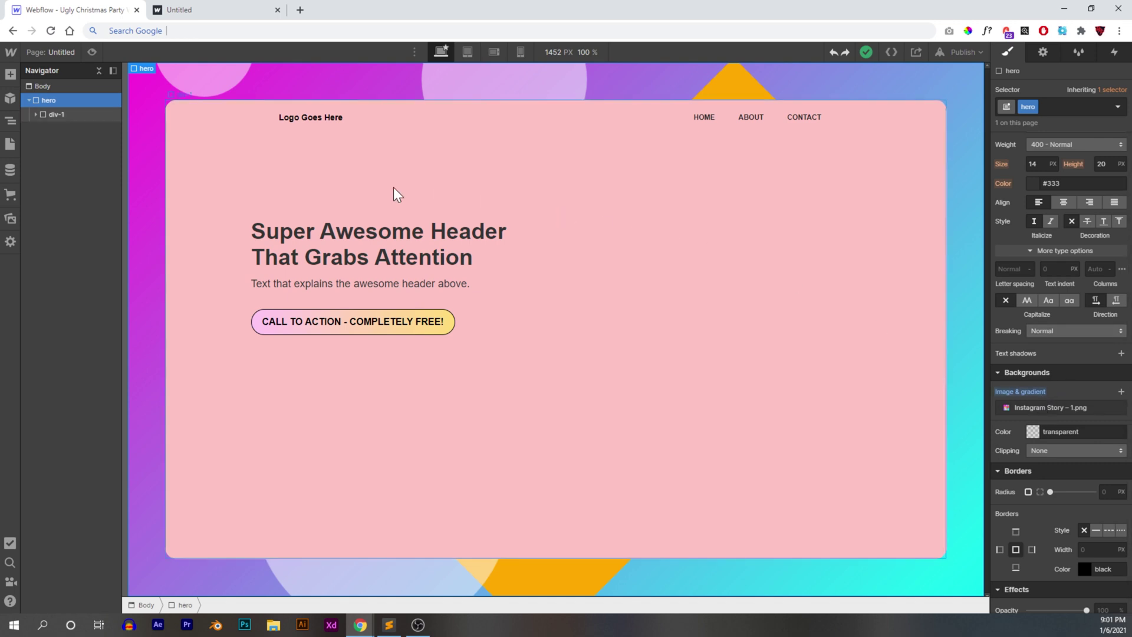
left_click(76, 118)
scroll(1111, 401, "up", 6)
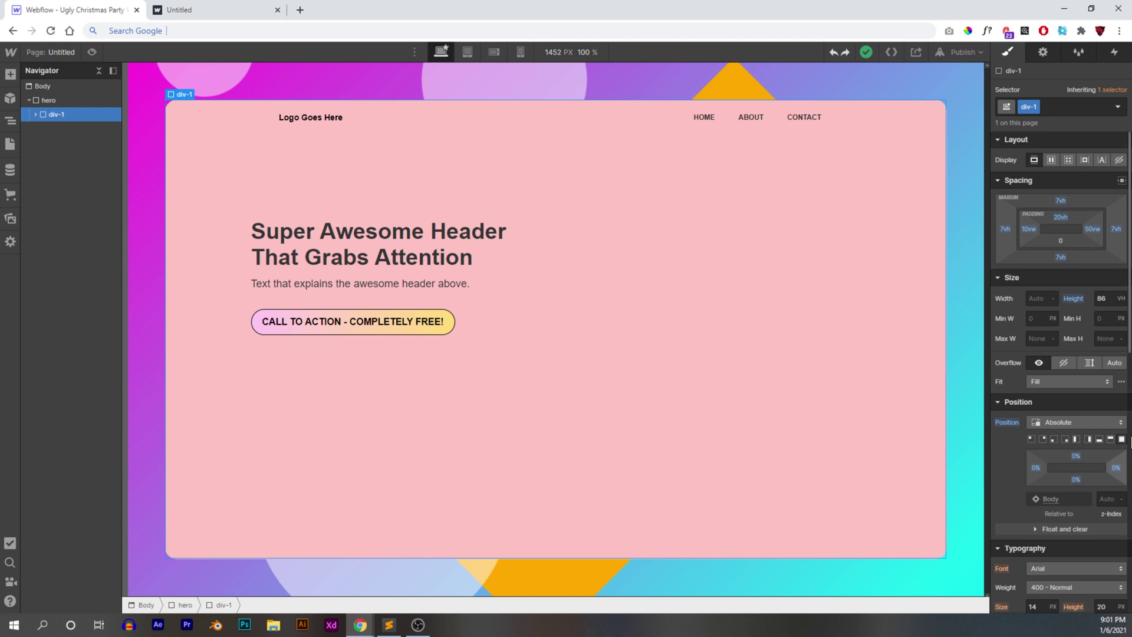
scroll(1125, 439, "down", 6)
scroll(1126, 439, "down", 3)
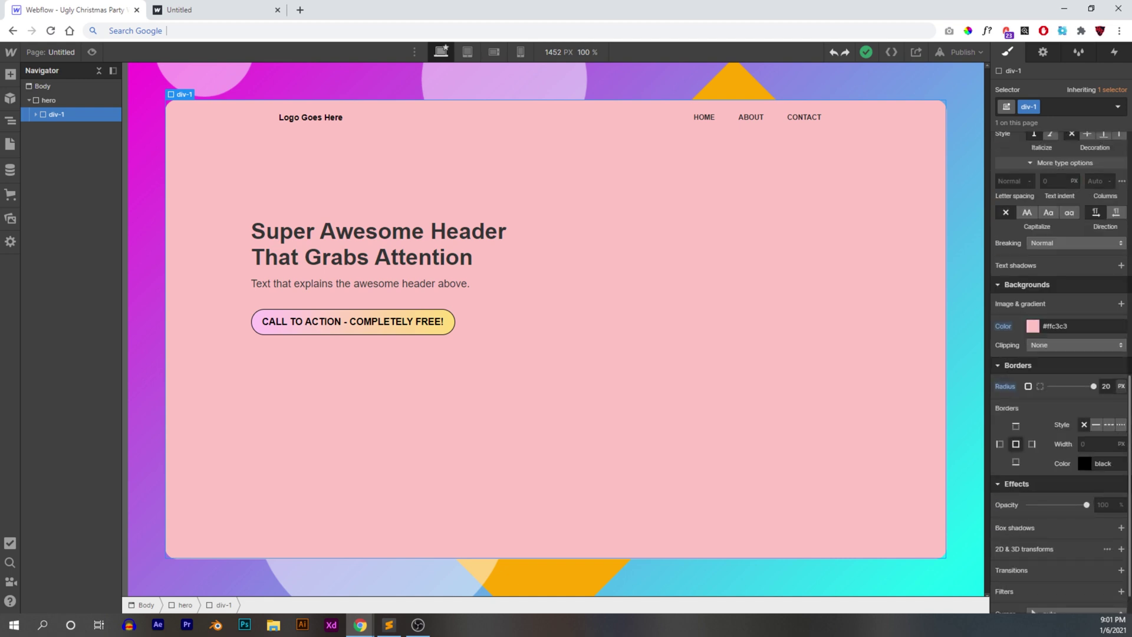
left_click(1003, 326, "alt")
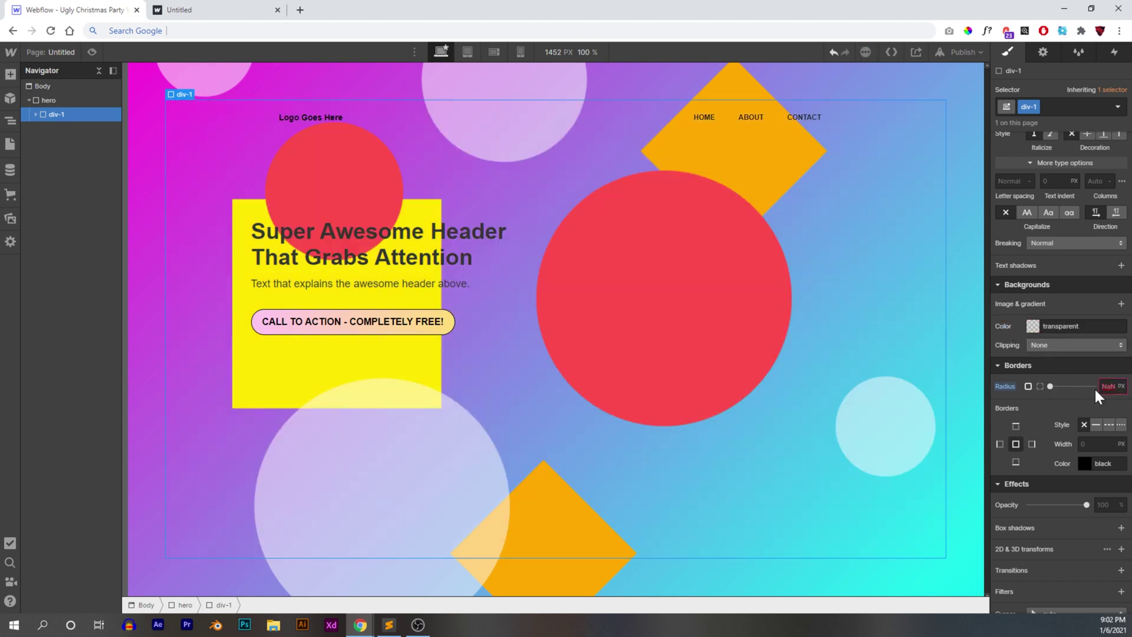
scroll(1094, 387, "up", 10)
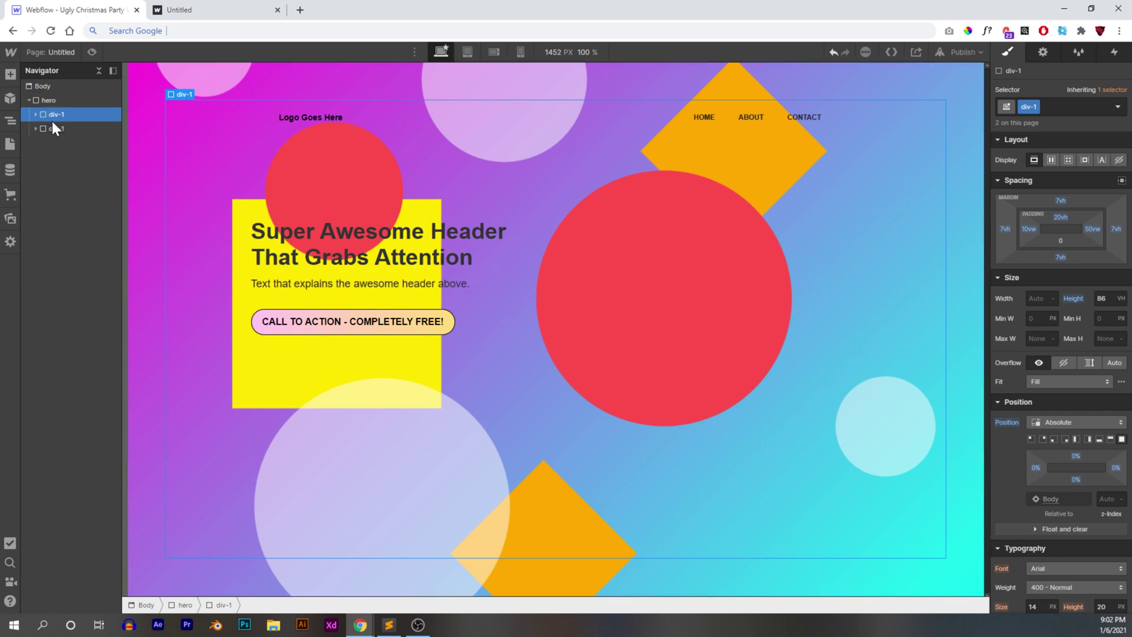
Duplicate the div-1 card and delete the copy's navbar, heading and text
key("ctrl+d")
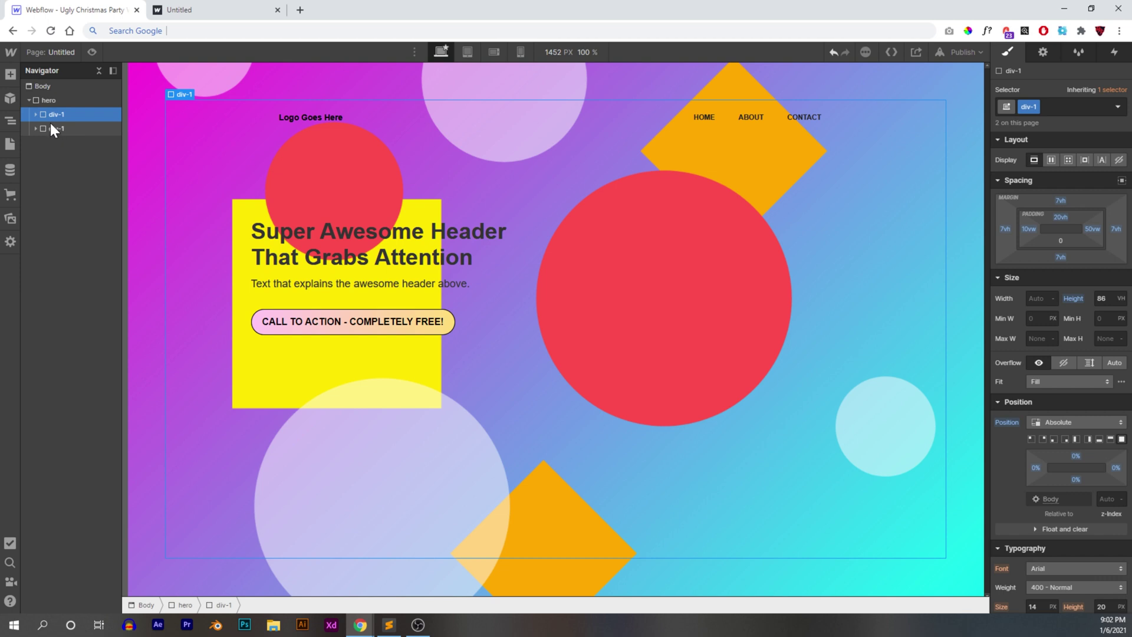
left_click(36, 115)
left_click(62, 129)
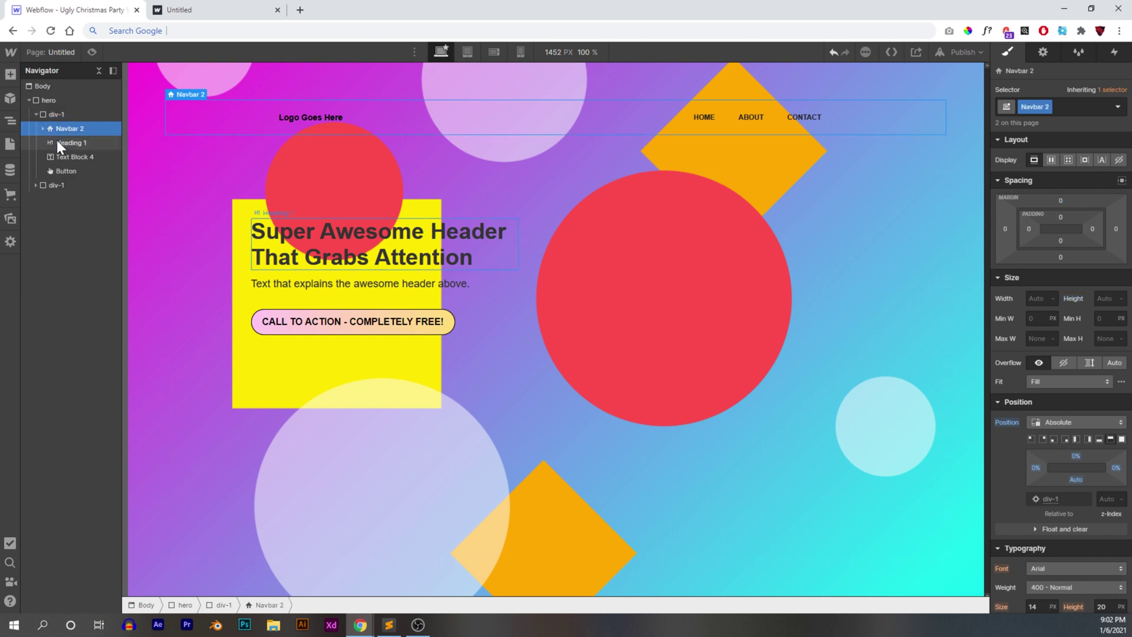
key("Delete")
key("Delete")
key("Delete")
key("Delete")
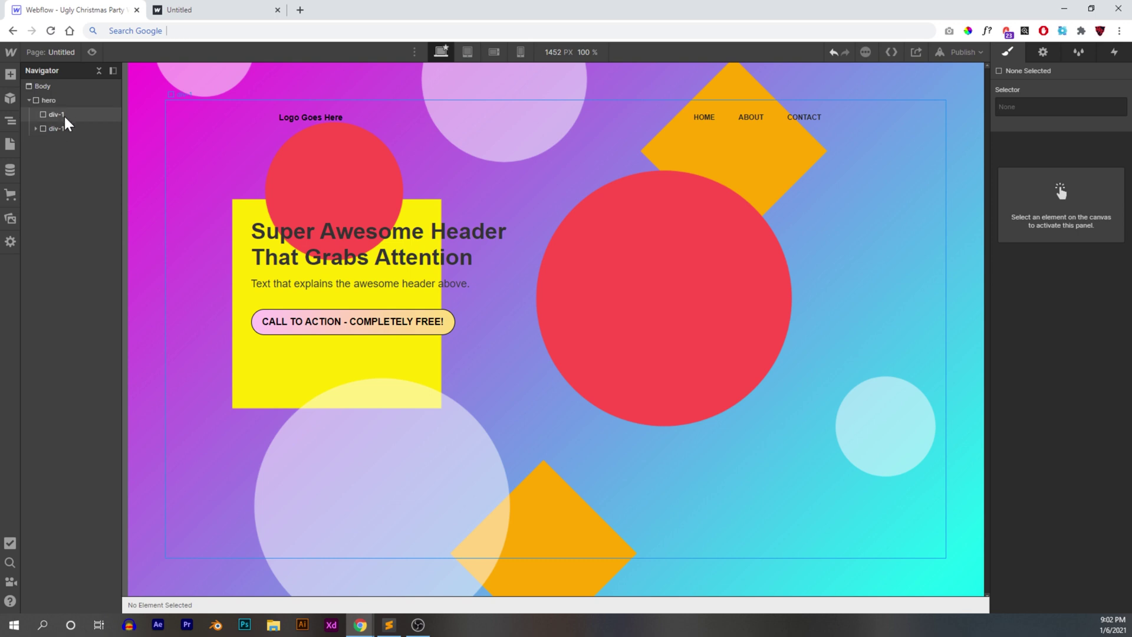
left_click(64, 115)
Give the empty copy its own duplicated class named backdrop-1
left_click(1034, 107)
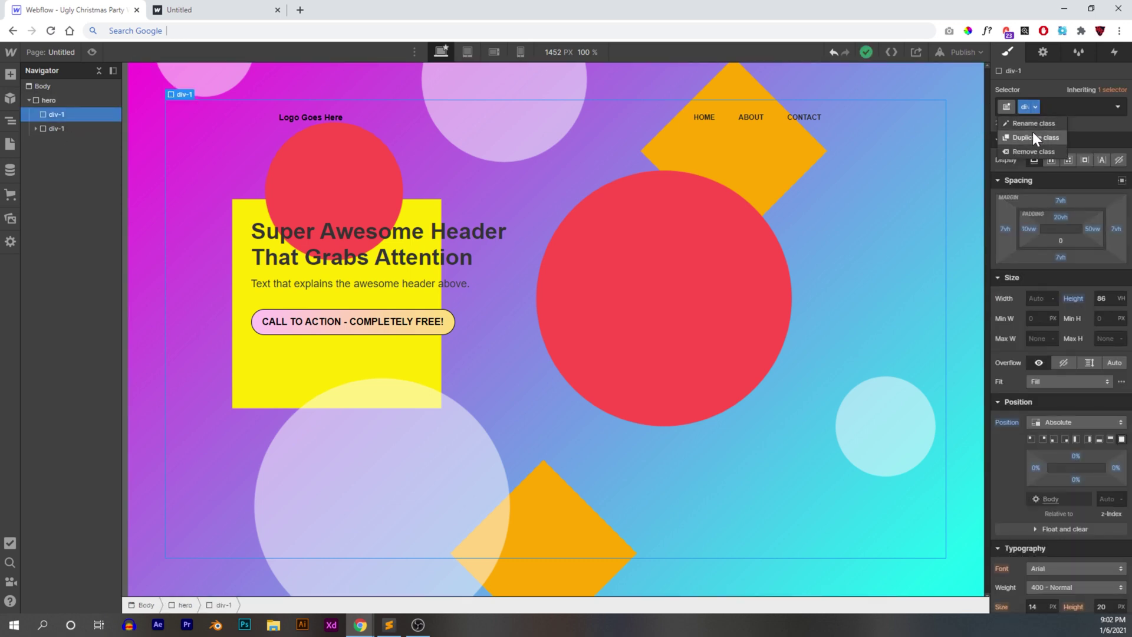
left_click(1031, 132)
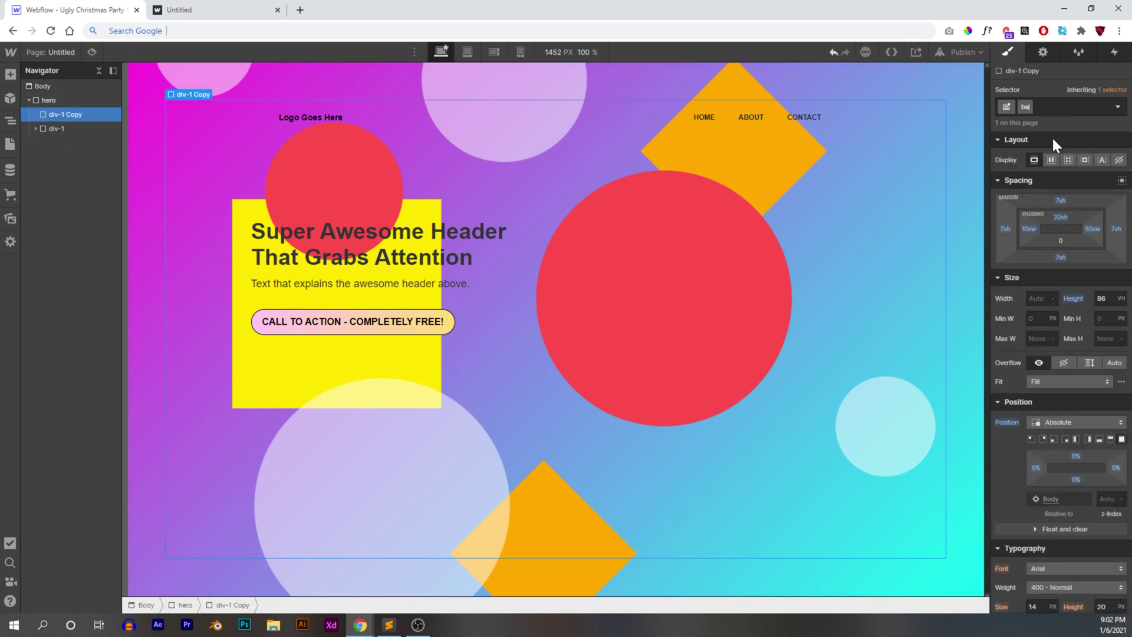
type("backdrop")
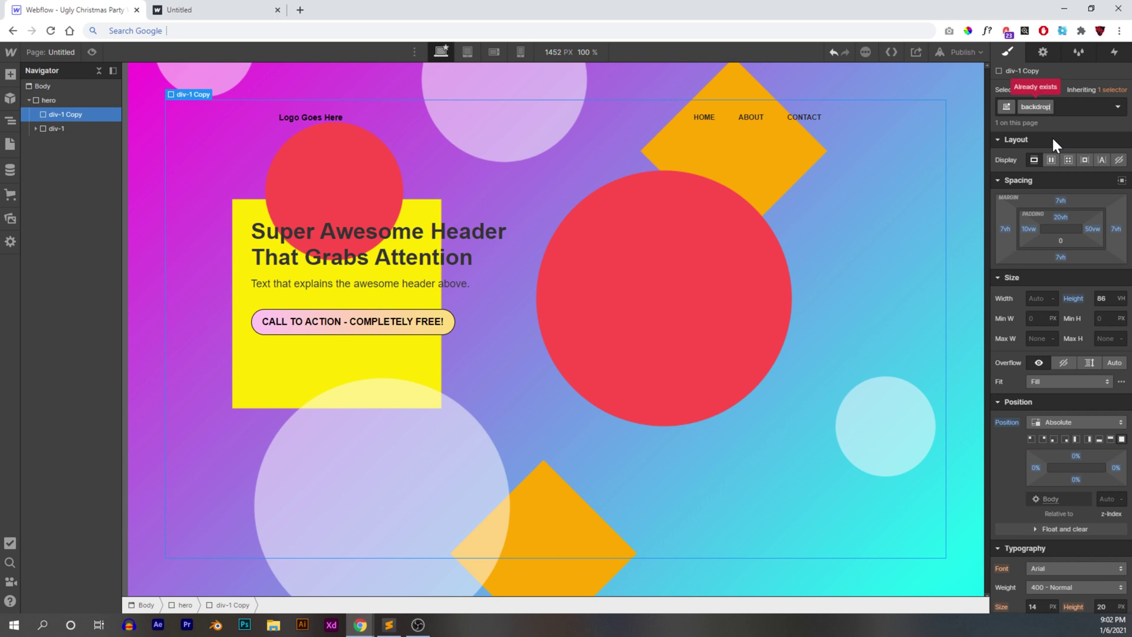
type("-1")
key("Return")
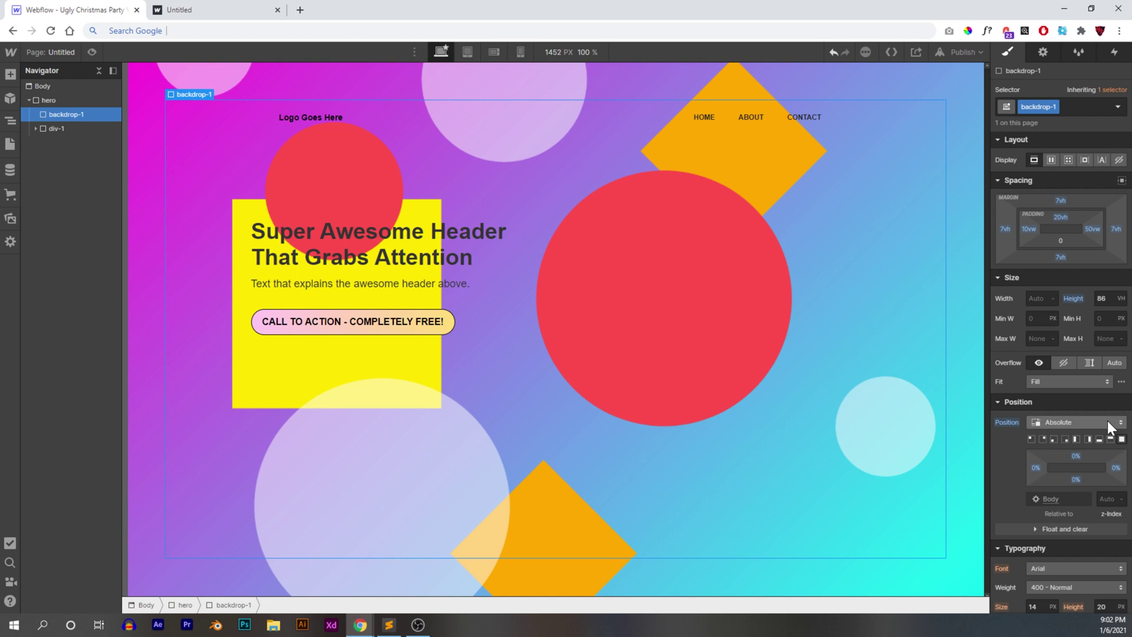
scroll(1107, 420, "down", 1)
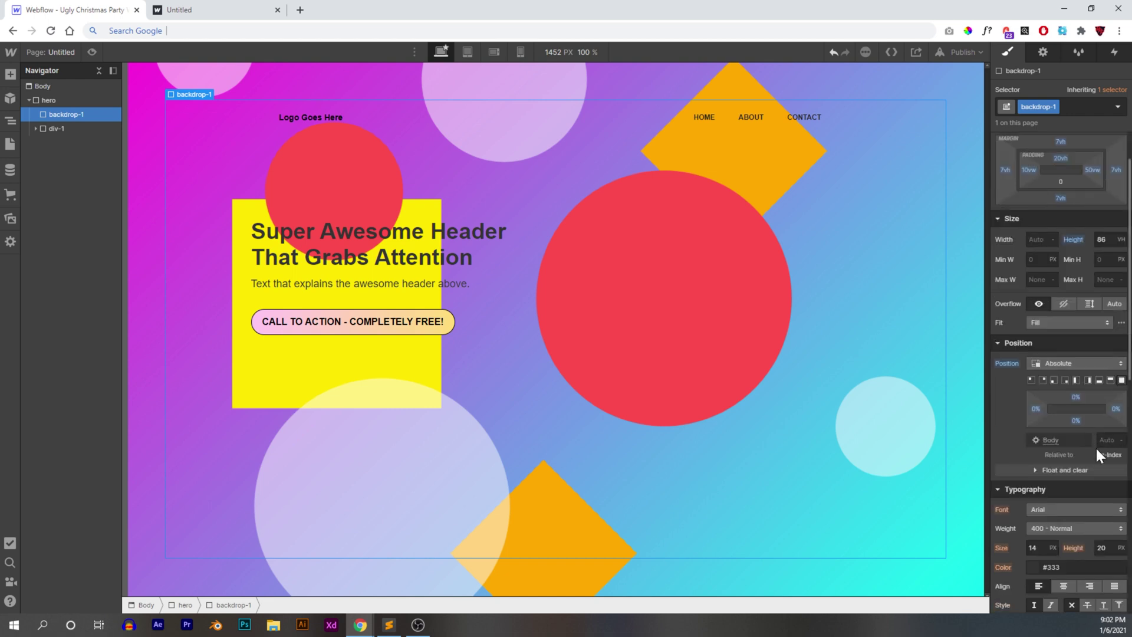
scroll(1095, 446, "down", 8)
scroll(1087, 457, "up", 4)
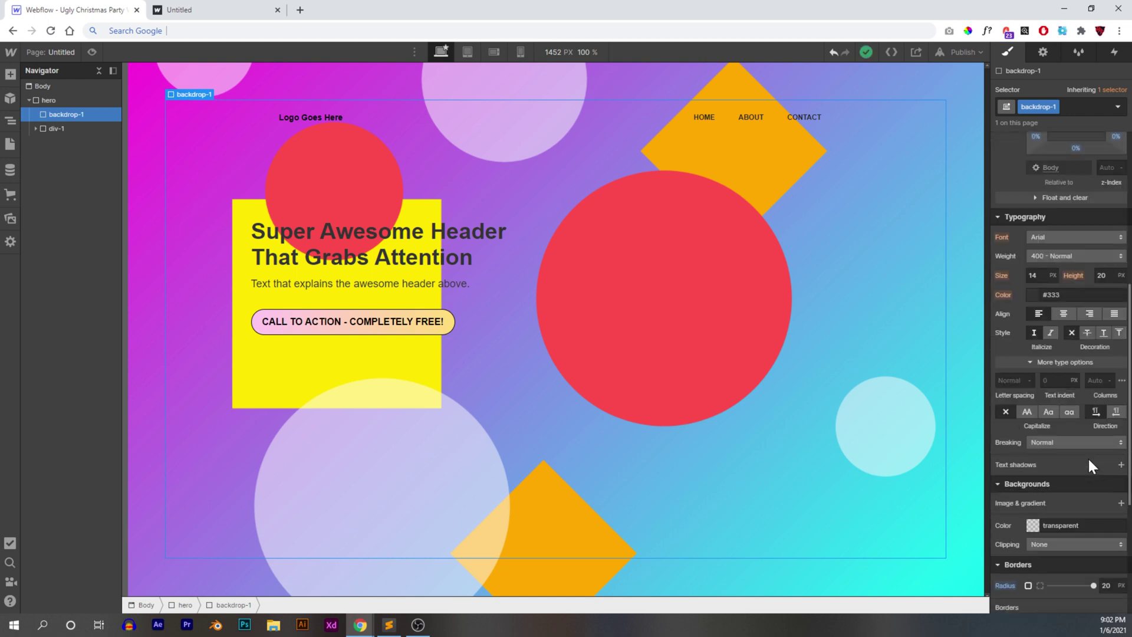
scroll(1087, 457, "up", 6)
left_click(712, 324)
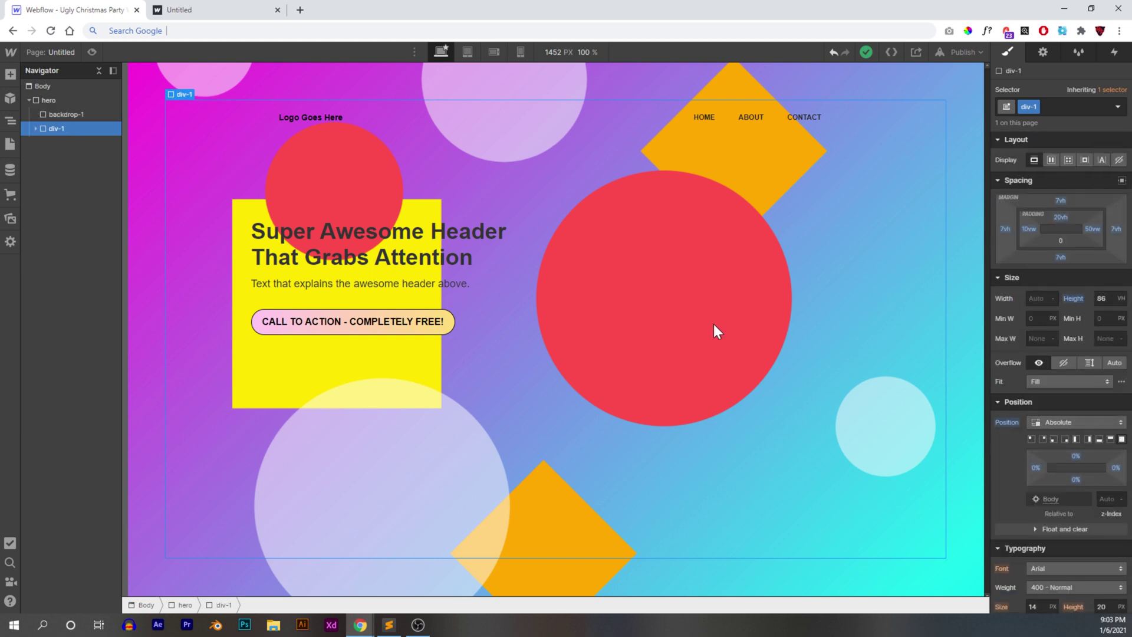
Open the Untitled page's settings and paste style code into the Inside <head> custom code
left_click(11, 144)
left_click(156, 159)
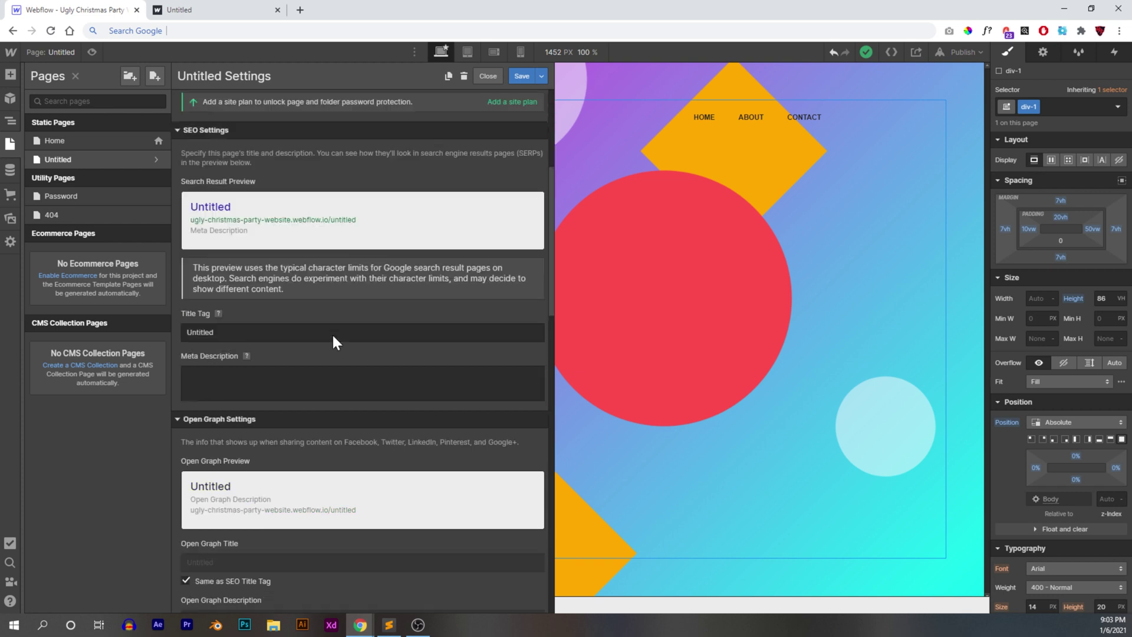
scroll(327, 329, "down", 10)
scroll(317, 329, "up", 3)
left_click(287, 340)
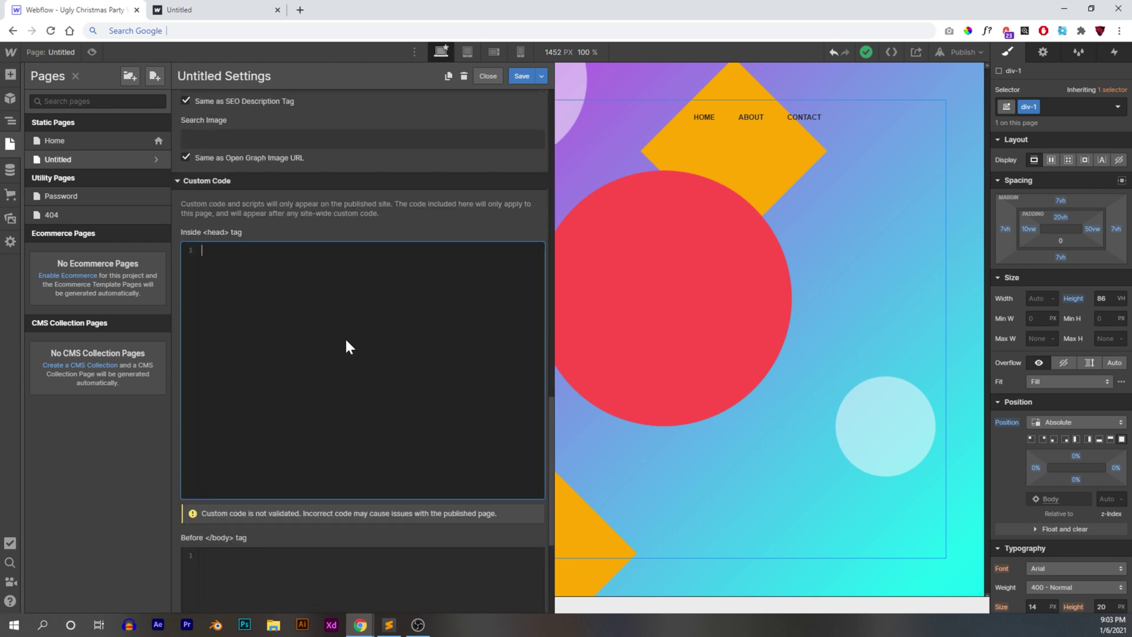
key("ctrl+v")
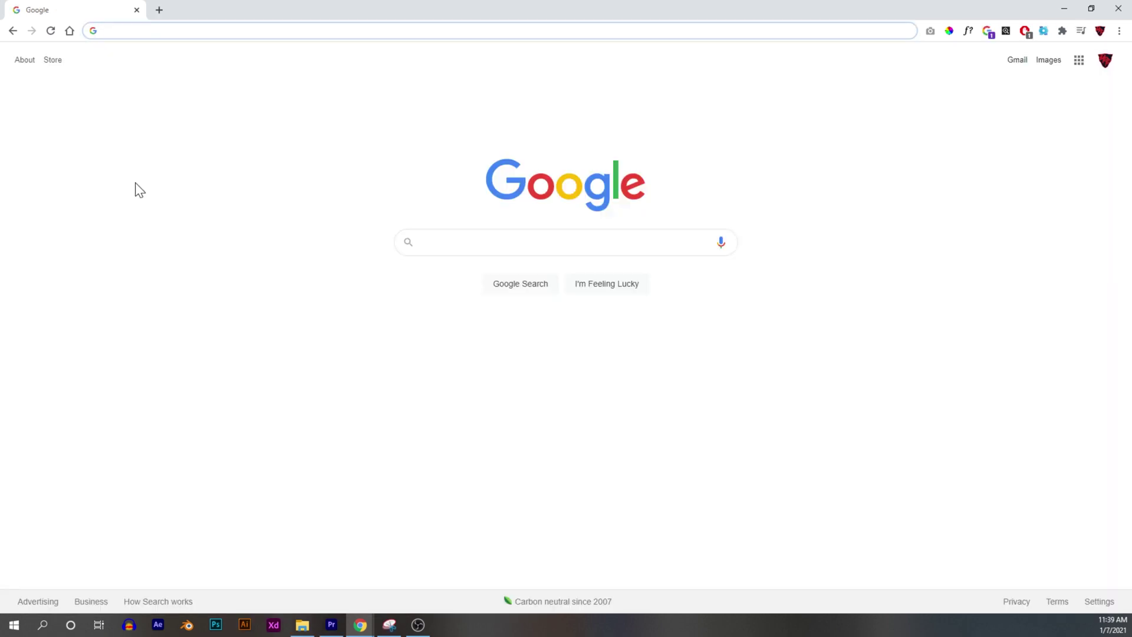
On glassmorphism.com, set blur to 5.5 and transparency to 0.40, then copy the CSS
type("glassmorphism.com")
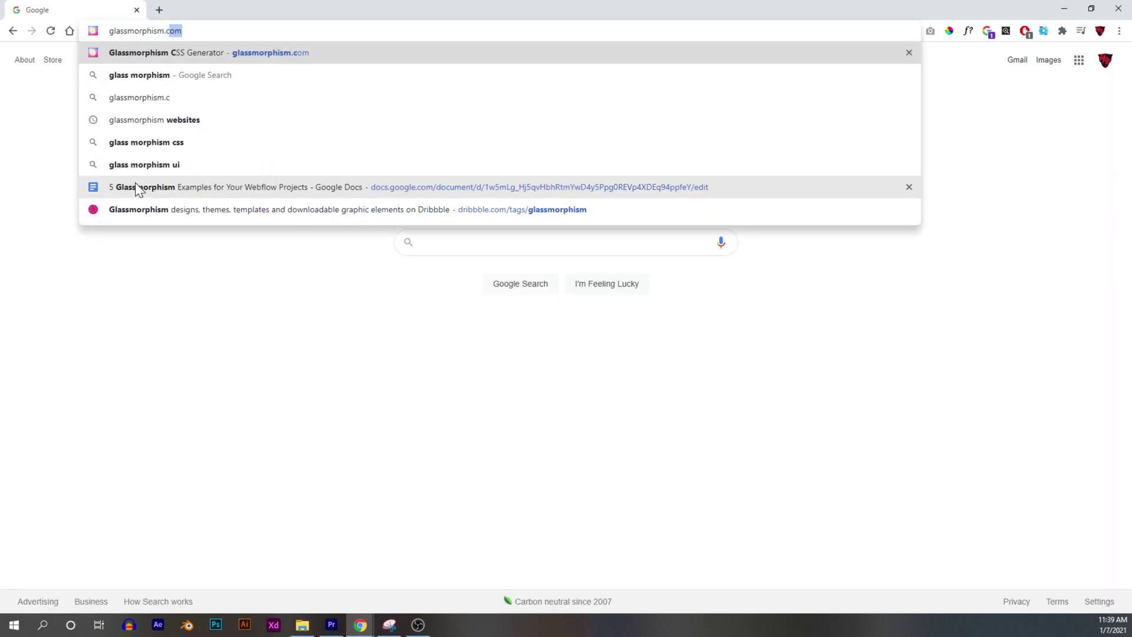
key("Return")
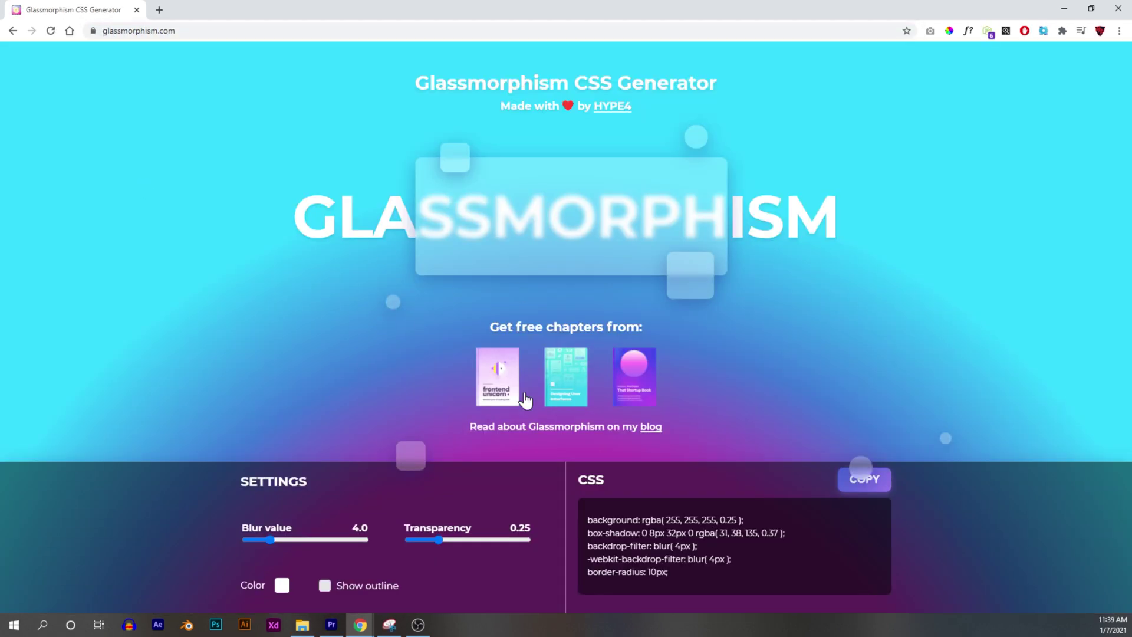
mouse_move(270, 537)
left_mouse_down()
mouse_move(312, 537)
mouse_move(278, 538)
left_mouse_up()
left_click_drag(439, 538, 456, 542)
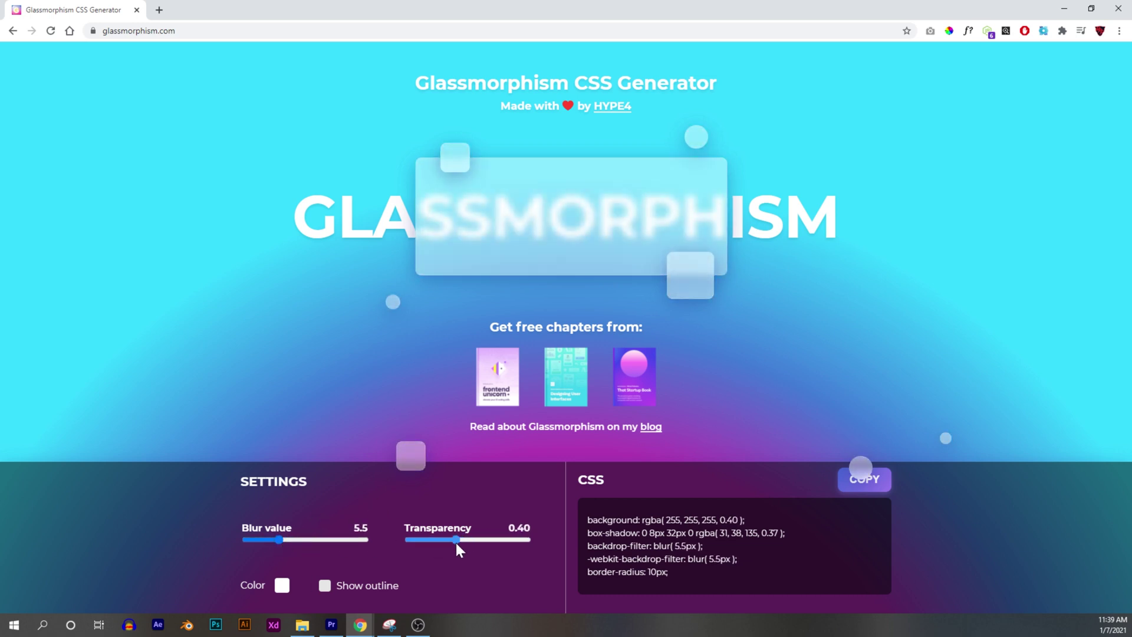
left_click(875, 494)
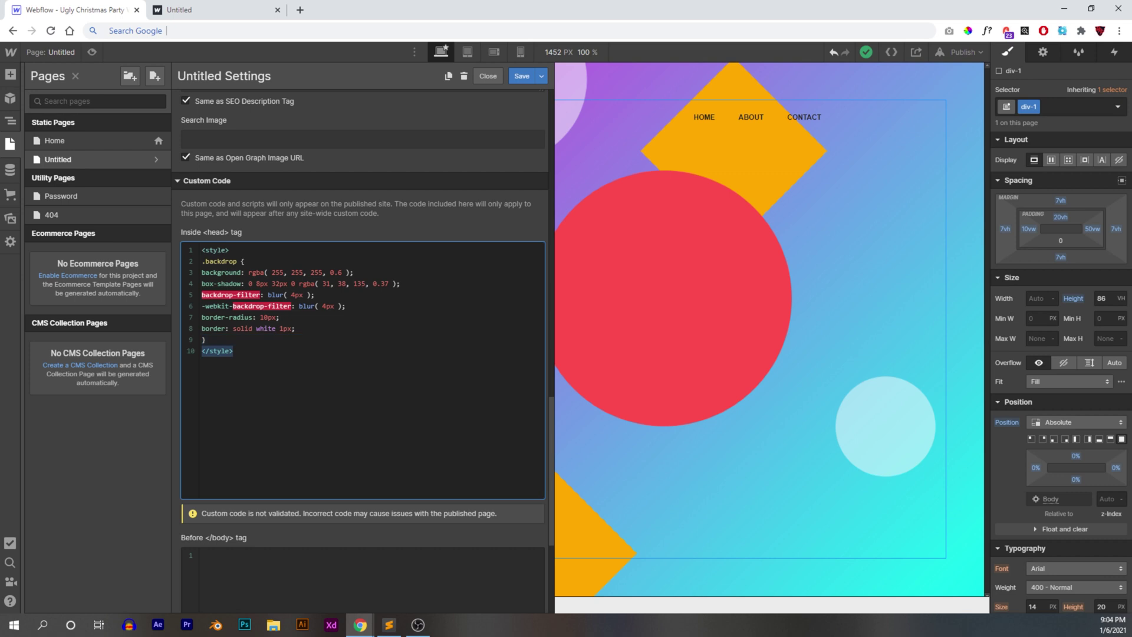
Rename .backdrop to .backdrop-1 in the head custom code and save the page settings
left_click(204, 340)
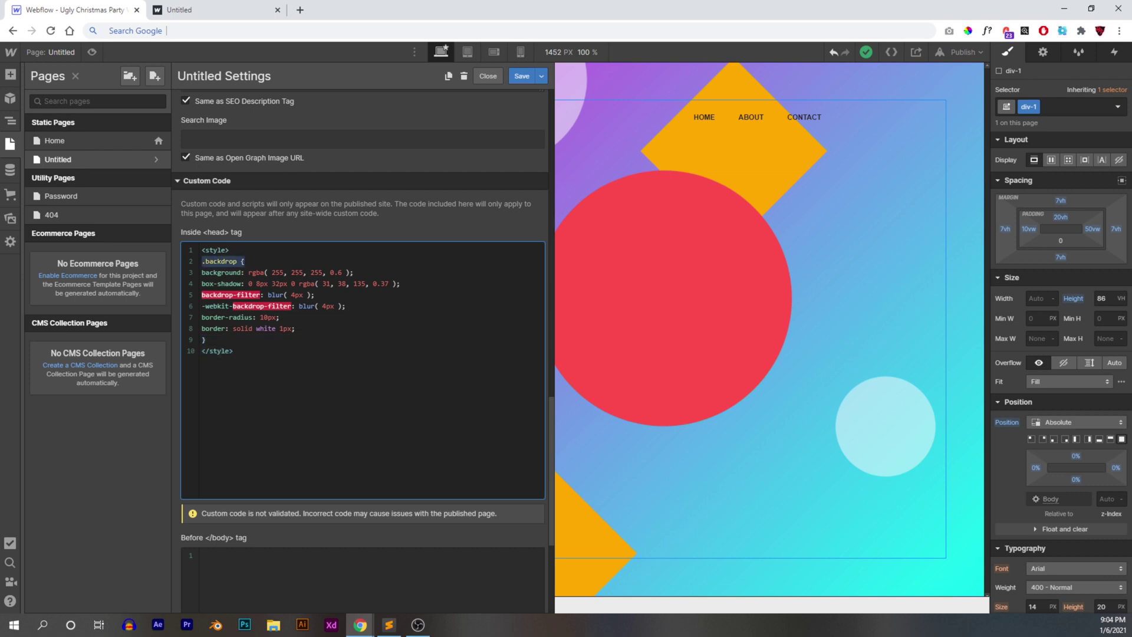
left_click(206, 261)
type("-1")
left_click(519, 80)
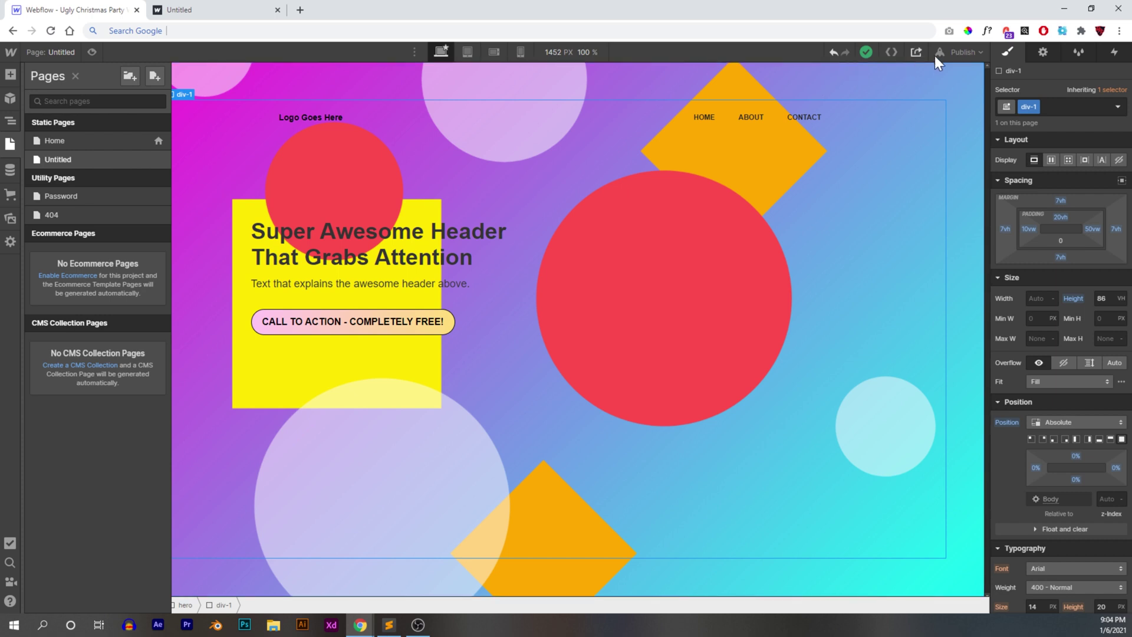
Publish the site to its webflow.io domain and reload the live page to check it
left_click(956, 52)
left_click(908, 199)
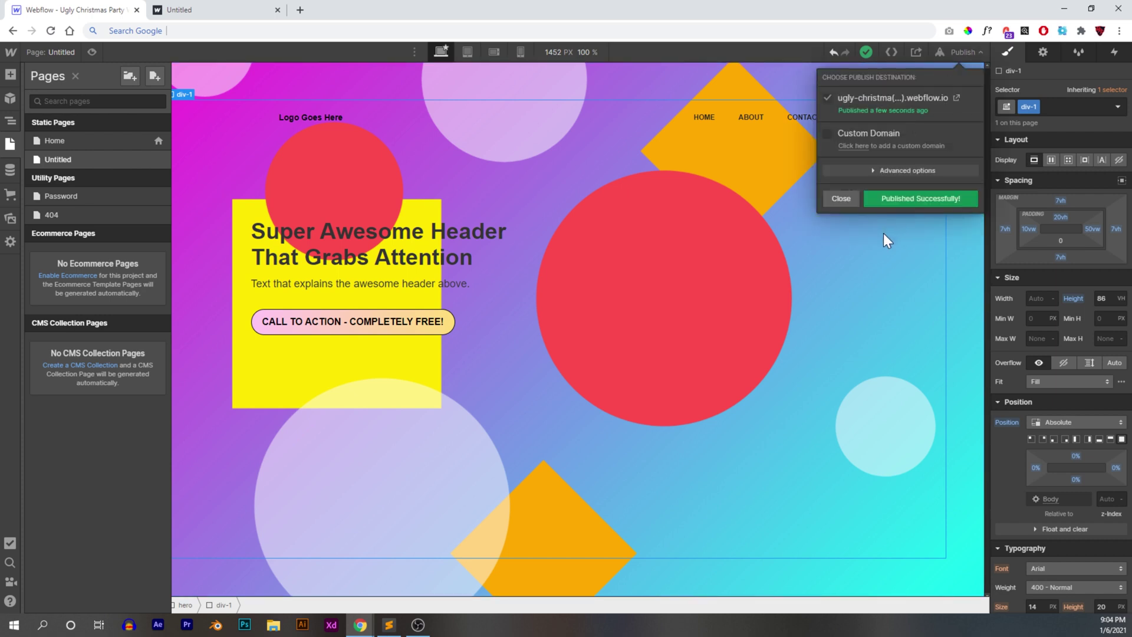
left_click(194, 9)
key("F5")
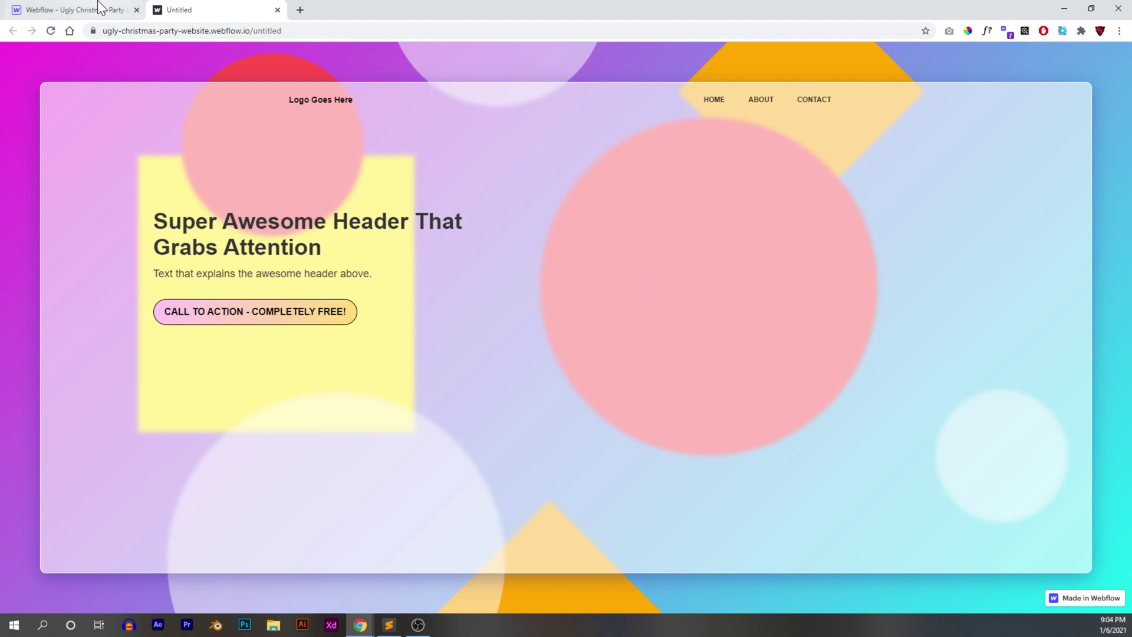
left_click(76, 10)
In the Navigator, collapse the div-1 branch and select the backdrop-1 element
key("z")
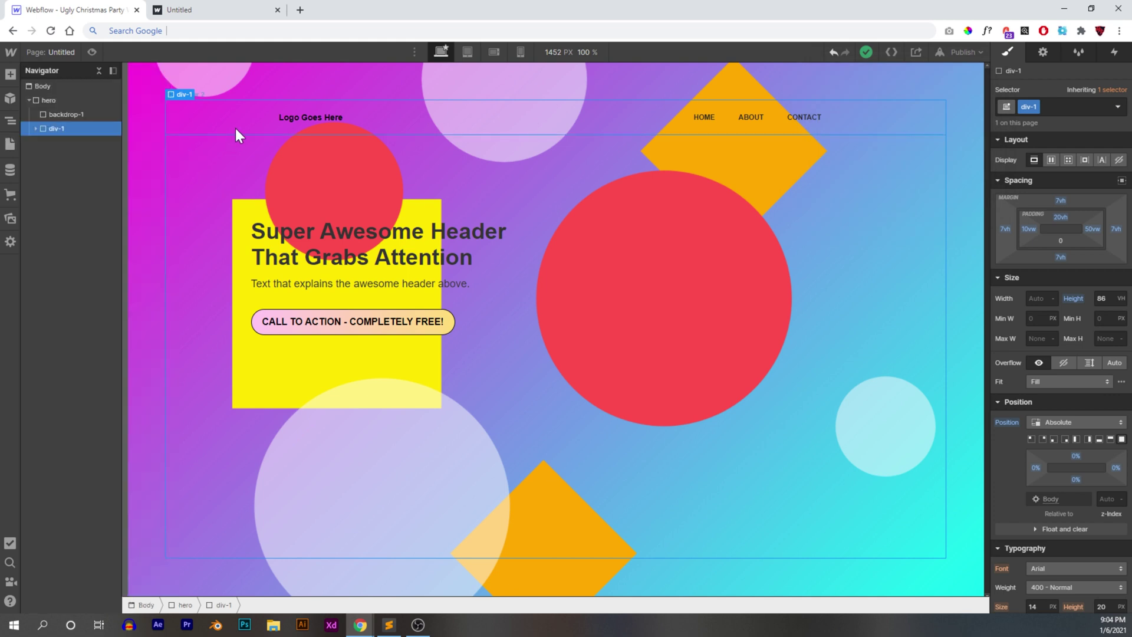
left_click(236, 128)
left_click(36, 128)
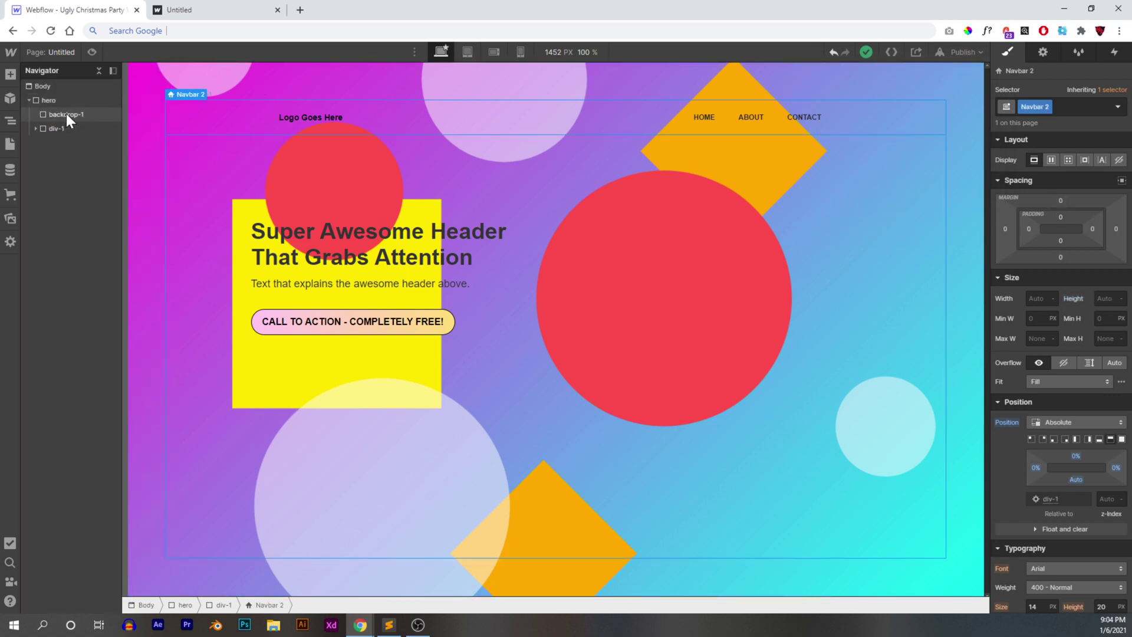
left_click(86, 127)
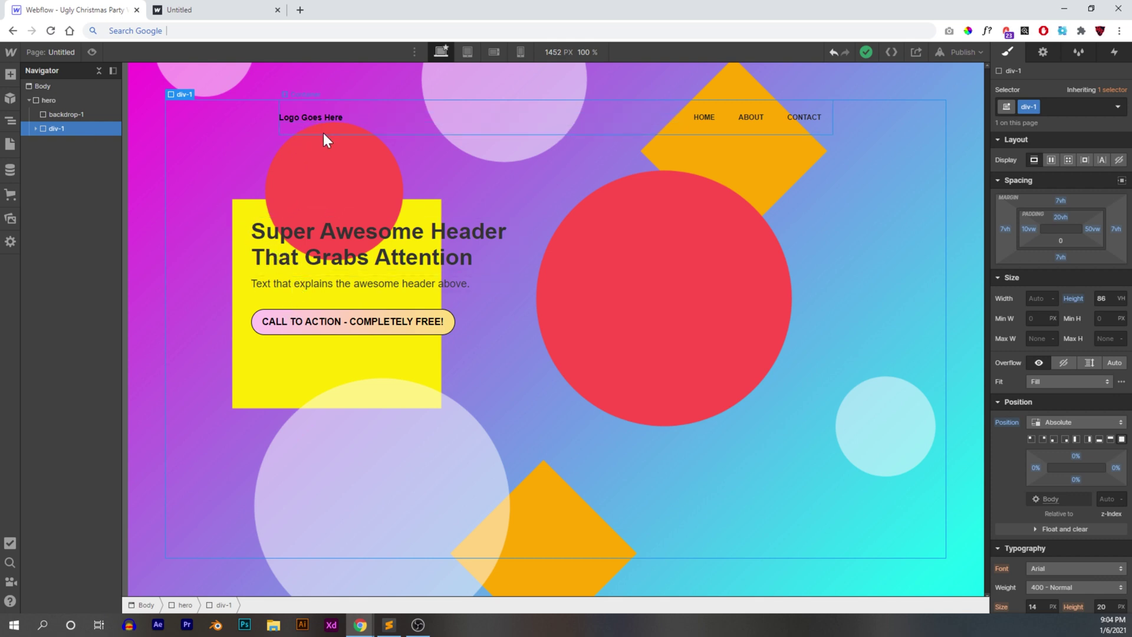
left_click(85, 117)
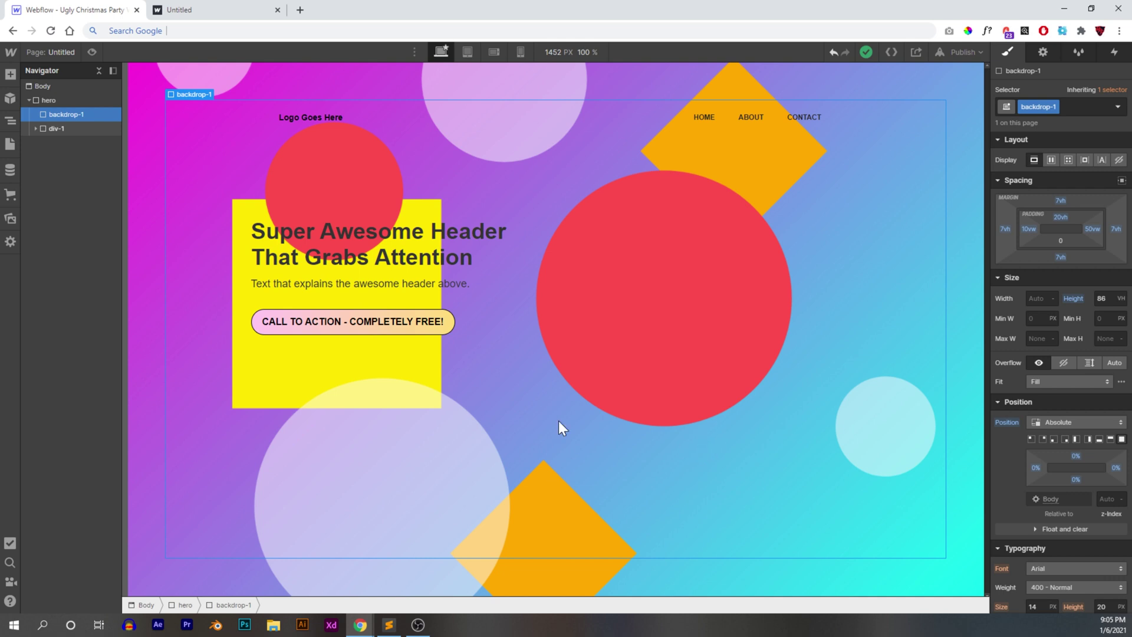
Duplicate the backdrop-1 class and name the new class div-2
left_click(1057, 106)
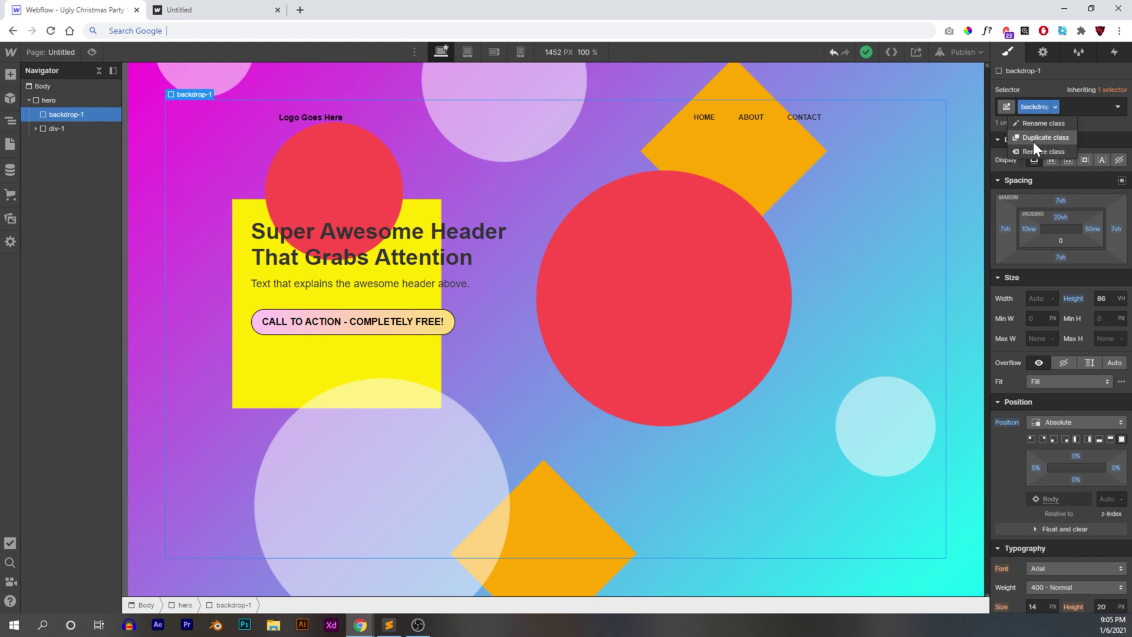
left_click(1038, 137)
type("div-")
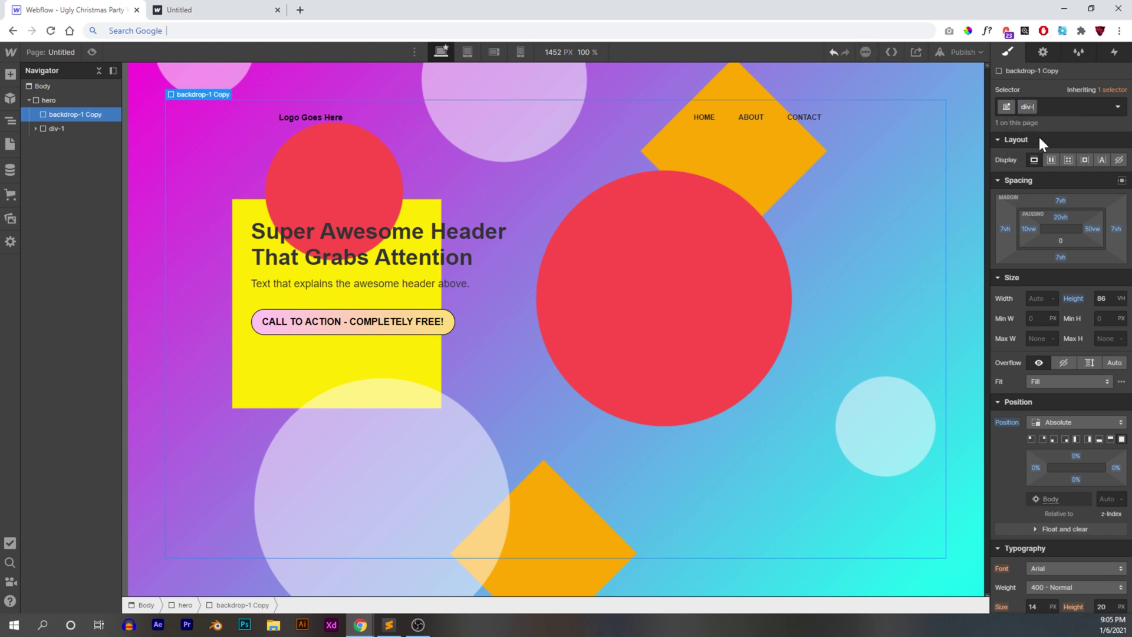
type("2")
key("Return")
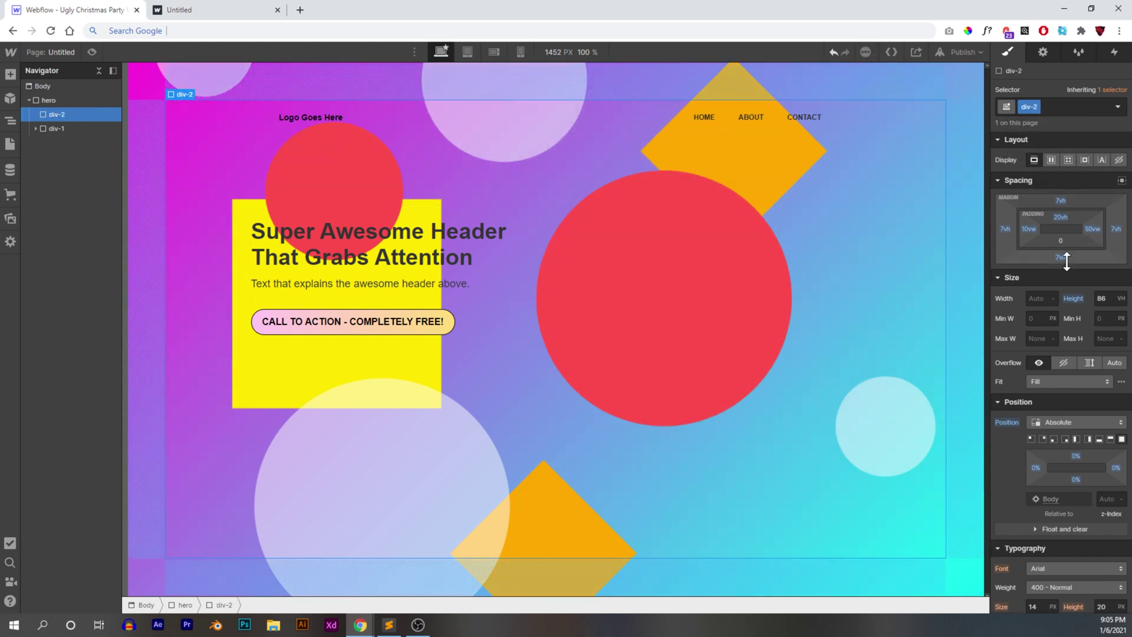
Give div-2 a centred, cover-sized Instagram Story – 1.png background image
scroll(1076, 360, "down", 7)
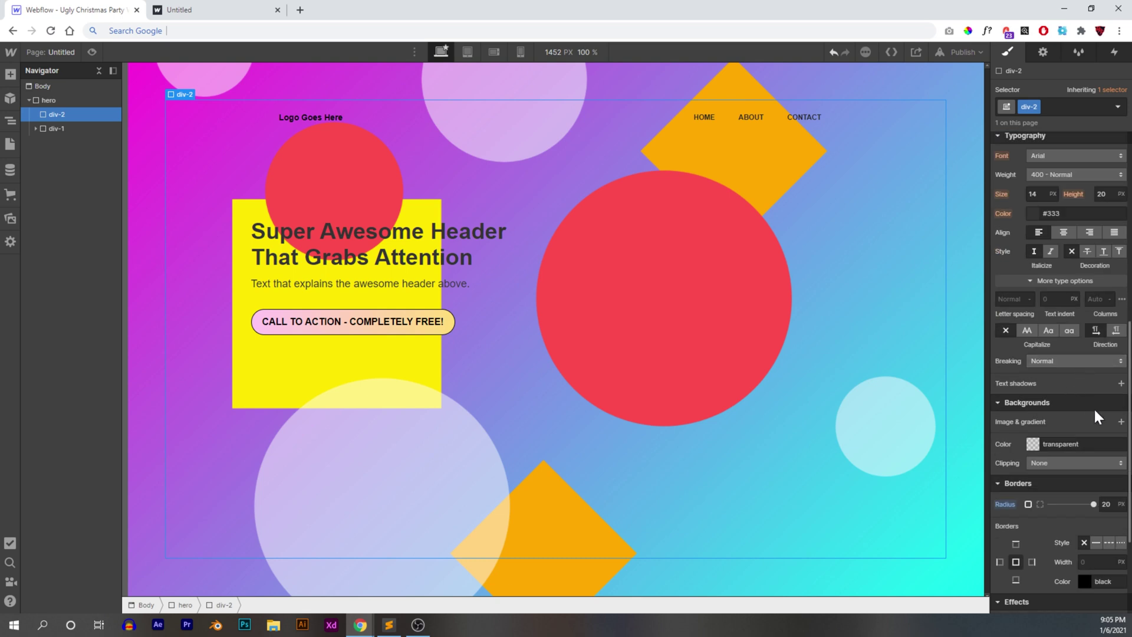
left_click(1121, 422)
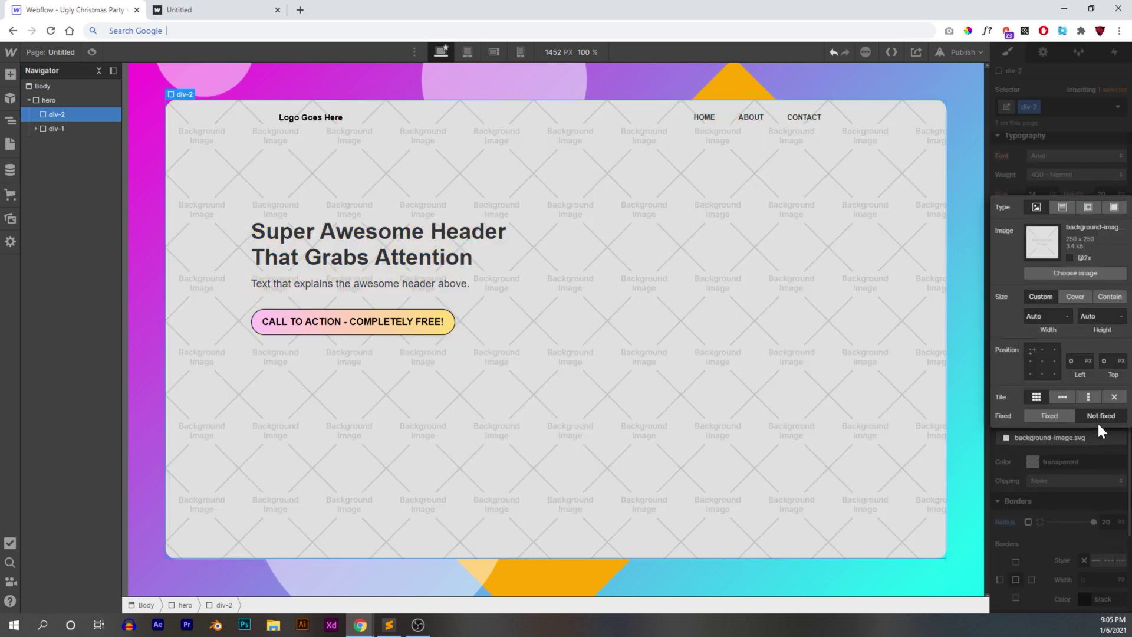
left_click(1086, 298)
left_click(1042, 361)
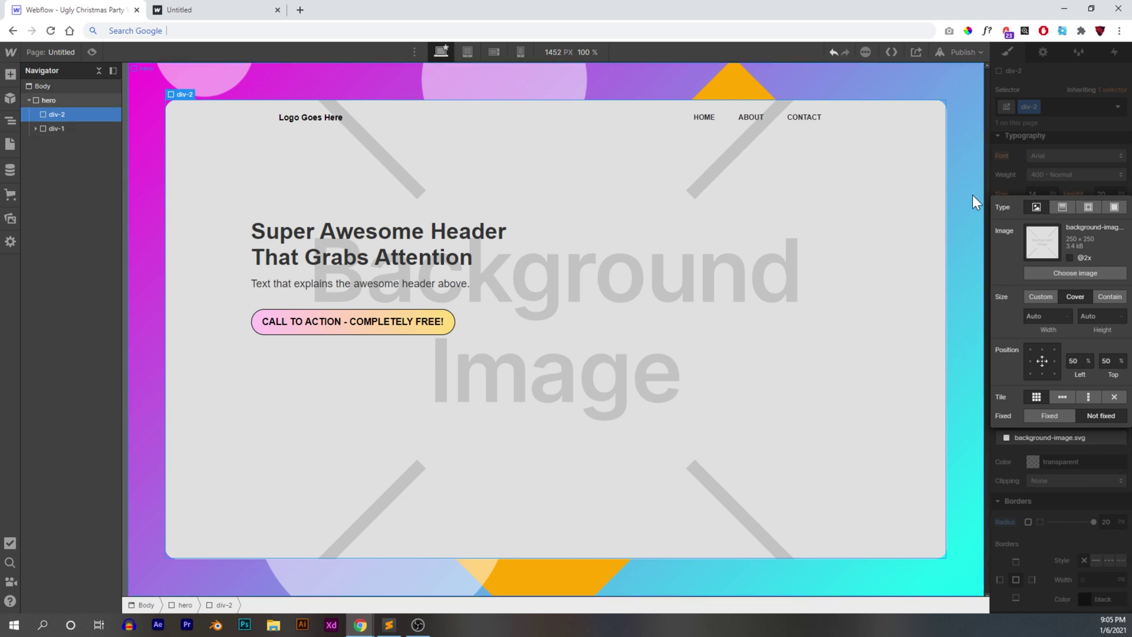
left_click(1063, 271)
left_click(62, 165)
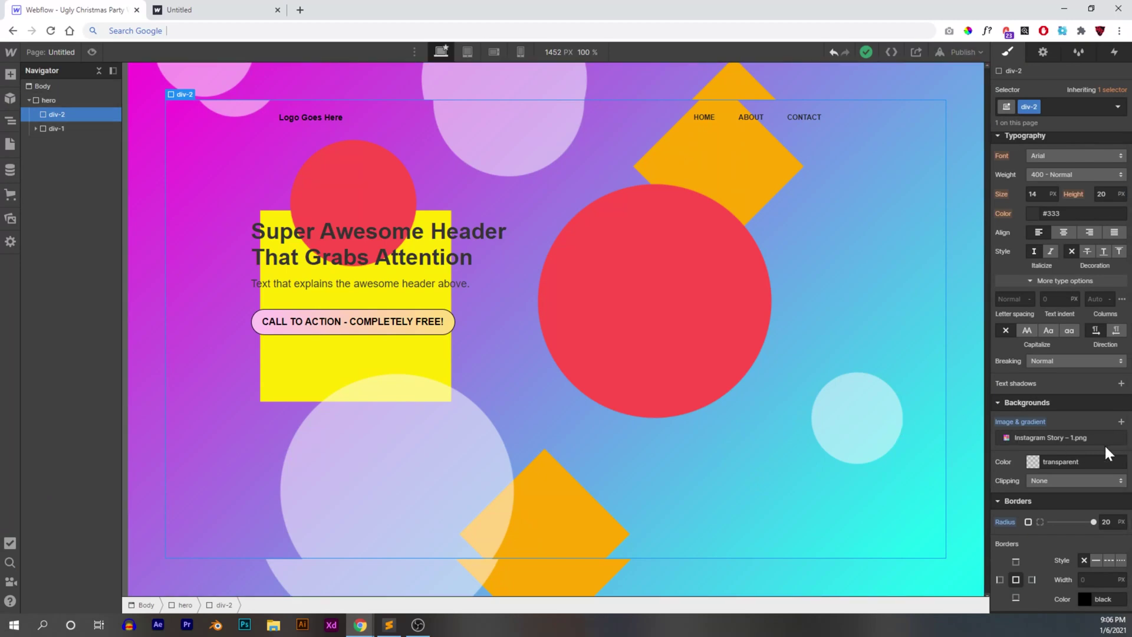
left_click(1121, 421)
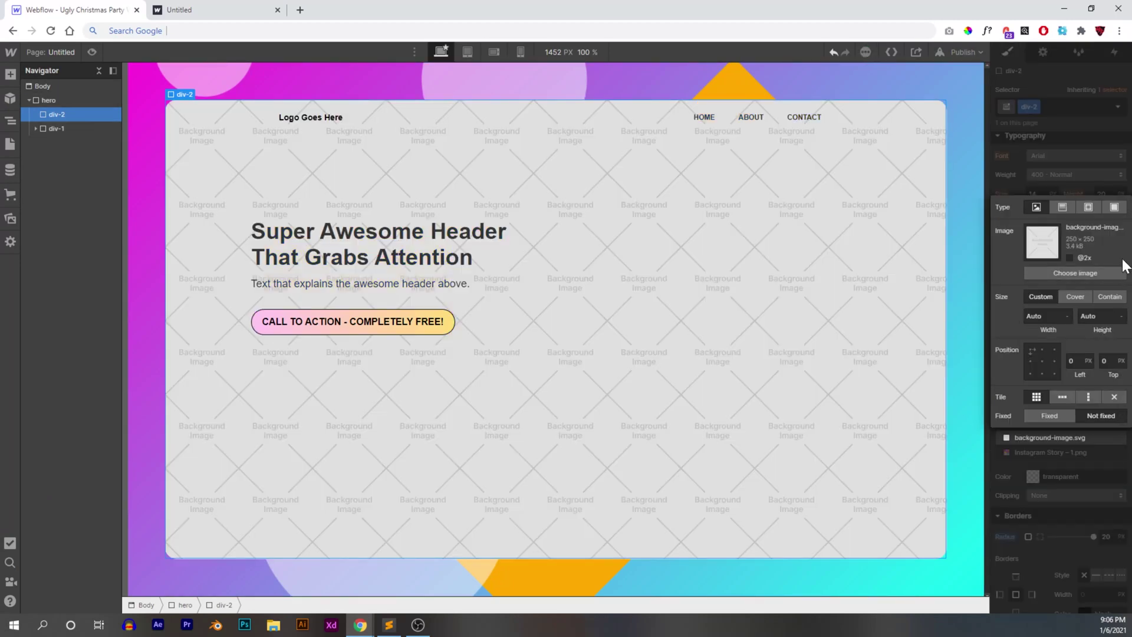
Make the new background layer a white colour overlay at 50% alpha, rgba(255, 255, 255, 0.5)
left_click(1116, 210)
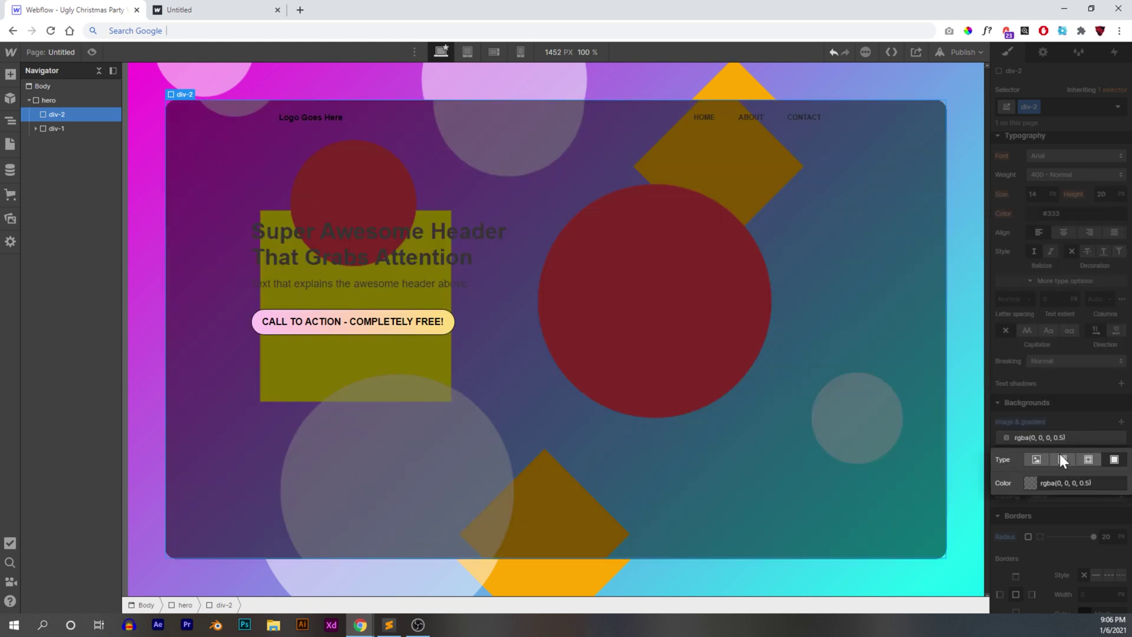
left_click(1030, 483)
left_click_drag(1047, 347, 996, 293)
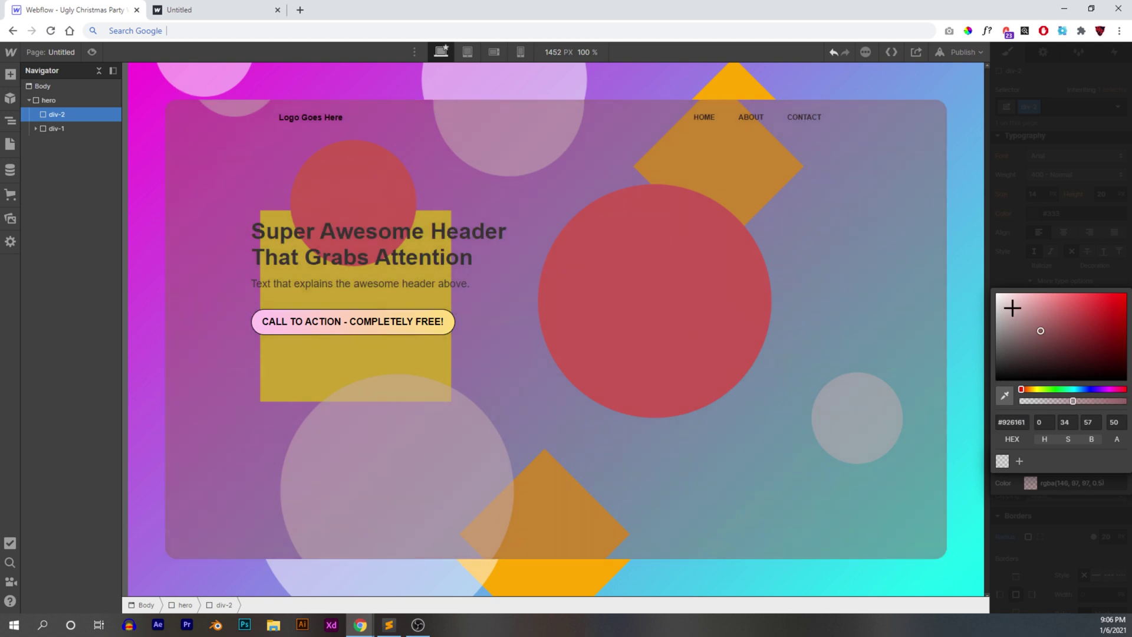
left_click(1054, 258)
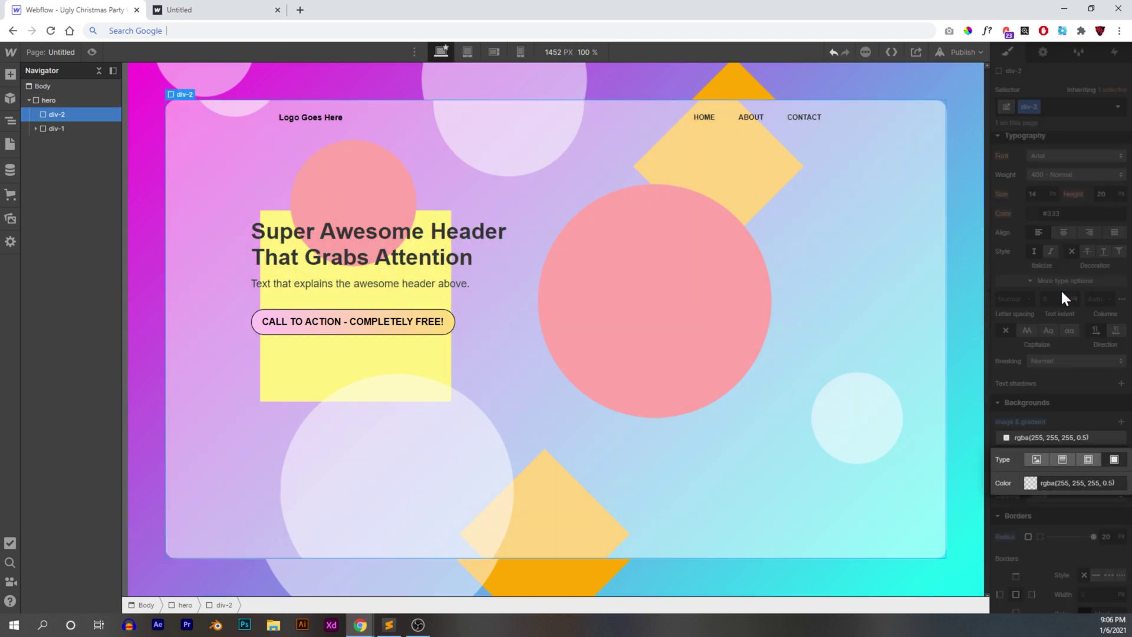
left_click(1077, 341)
scroll(1072, 376, "down", 3)
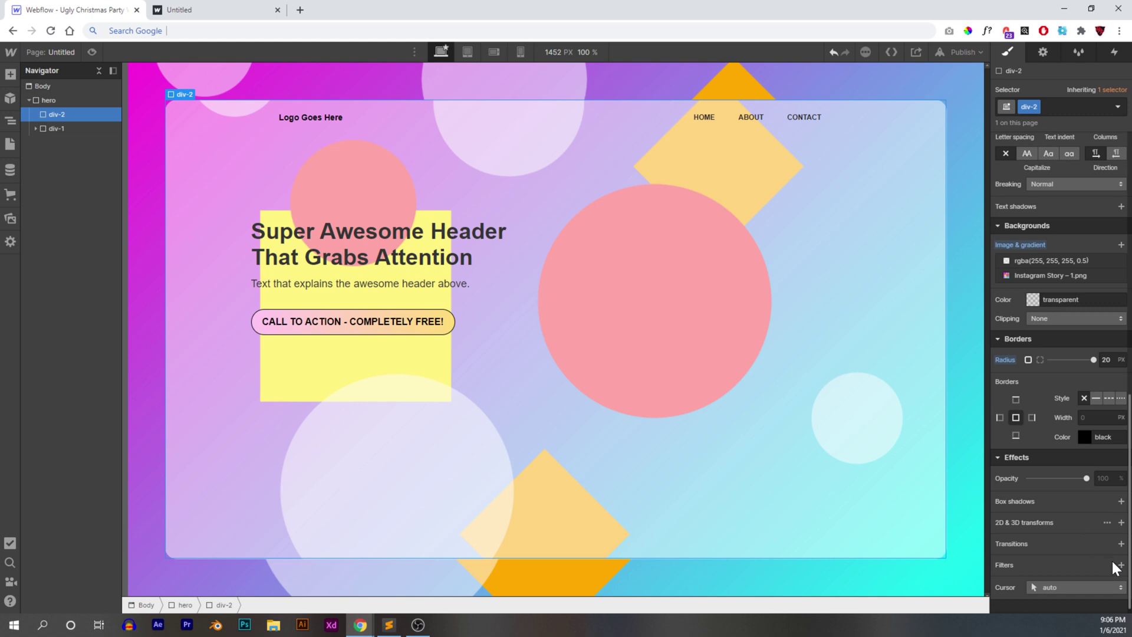
Add a 10px blur filter to div-2, then select the hero section to review it
left_click(1119, 565)
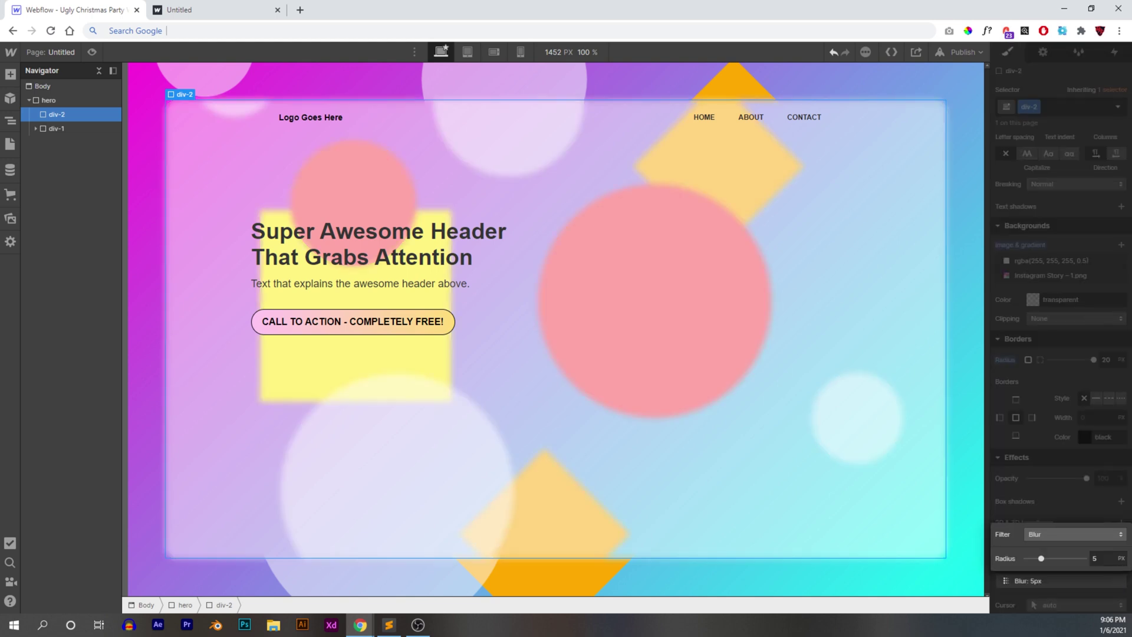
left_click(1095, 558)
type("8")
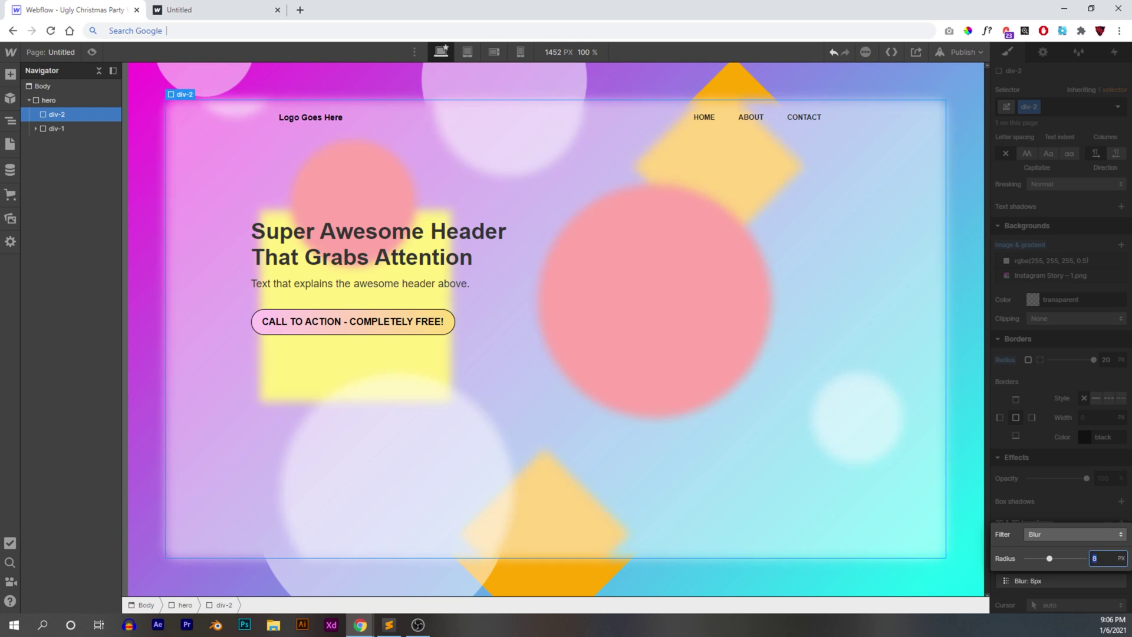
key("BackSpace")
type("10")
left_click(1101, 508)
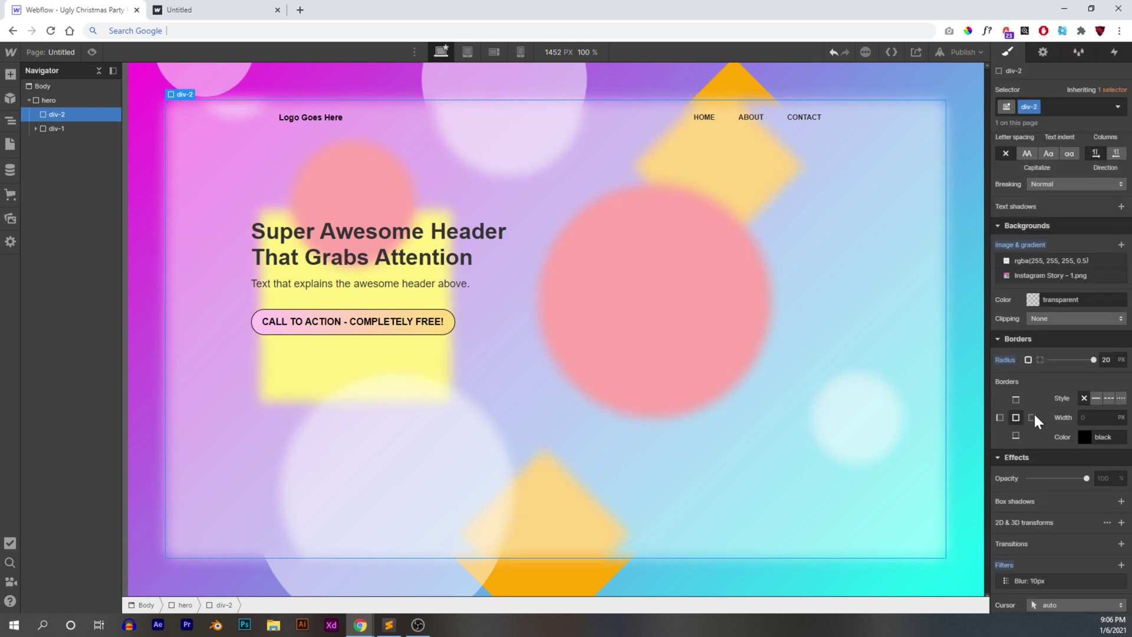
left_click(960, 396)
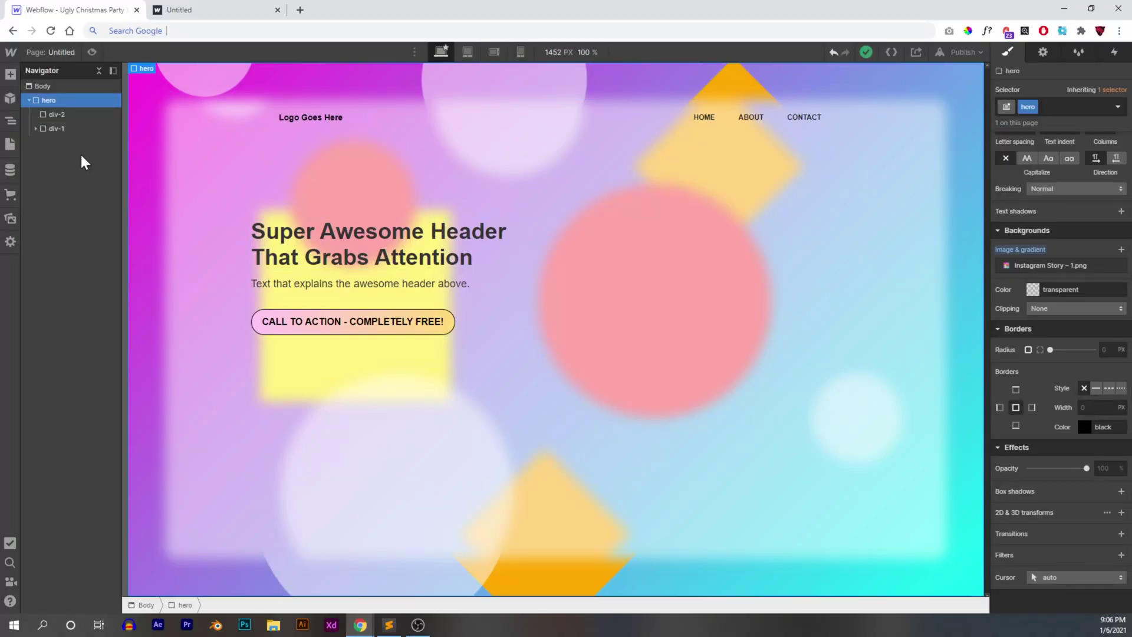
Duplicate the frosted card div-2 and give the copy its own class, div-3
left_click(78, 113)
key("ctrl+d")
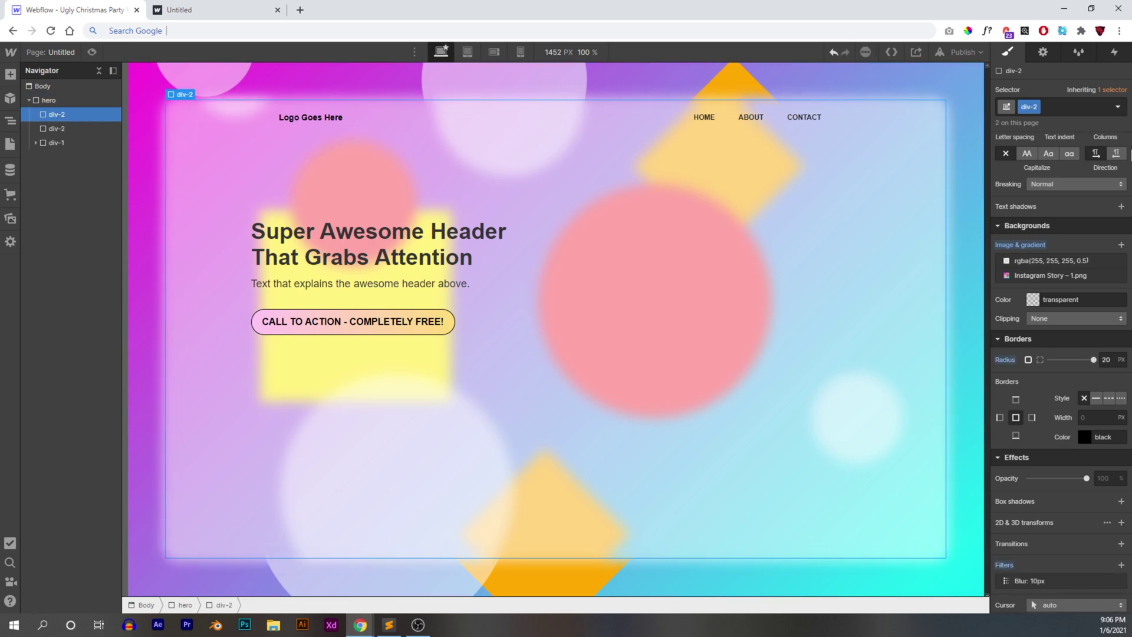
left_click(1035, 112)
left_click(1035, 132)
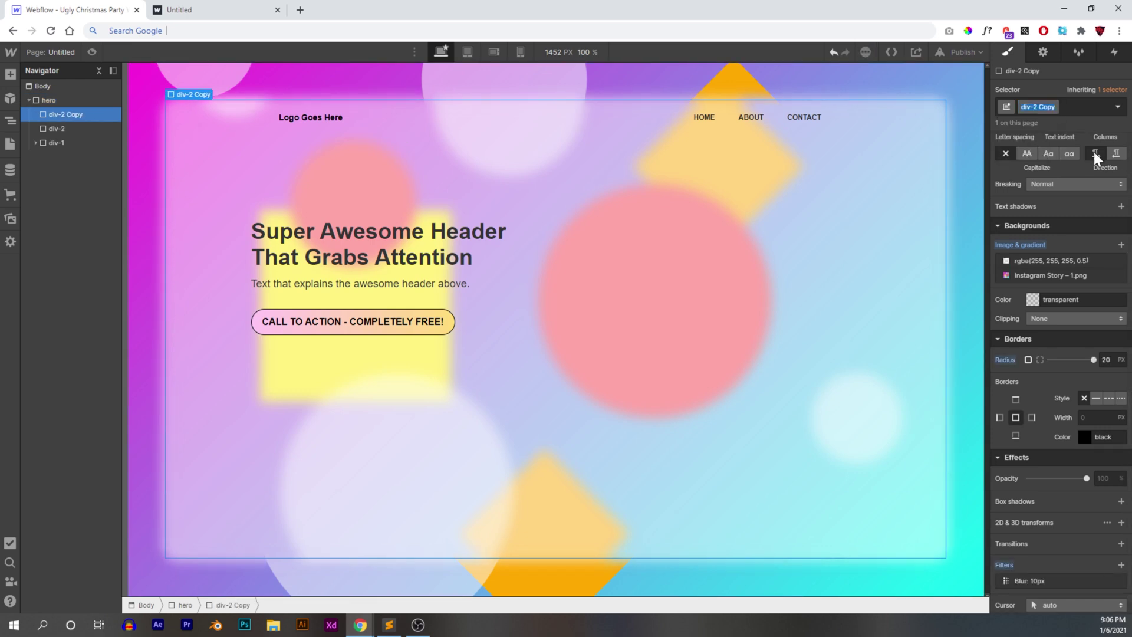
type("div-3")
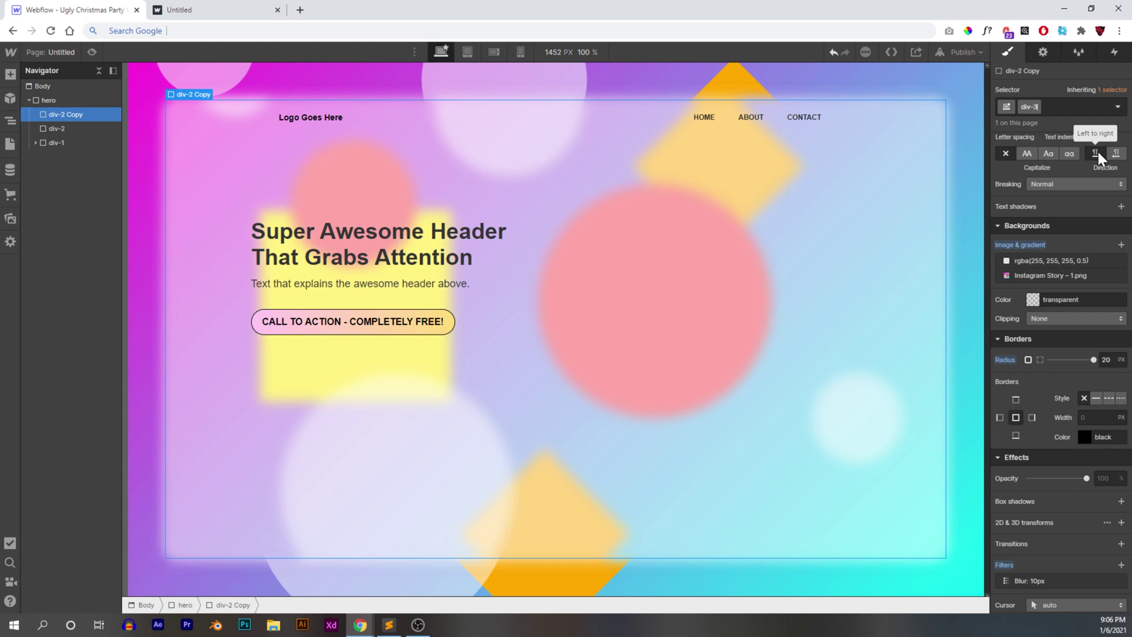
key("Return")
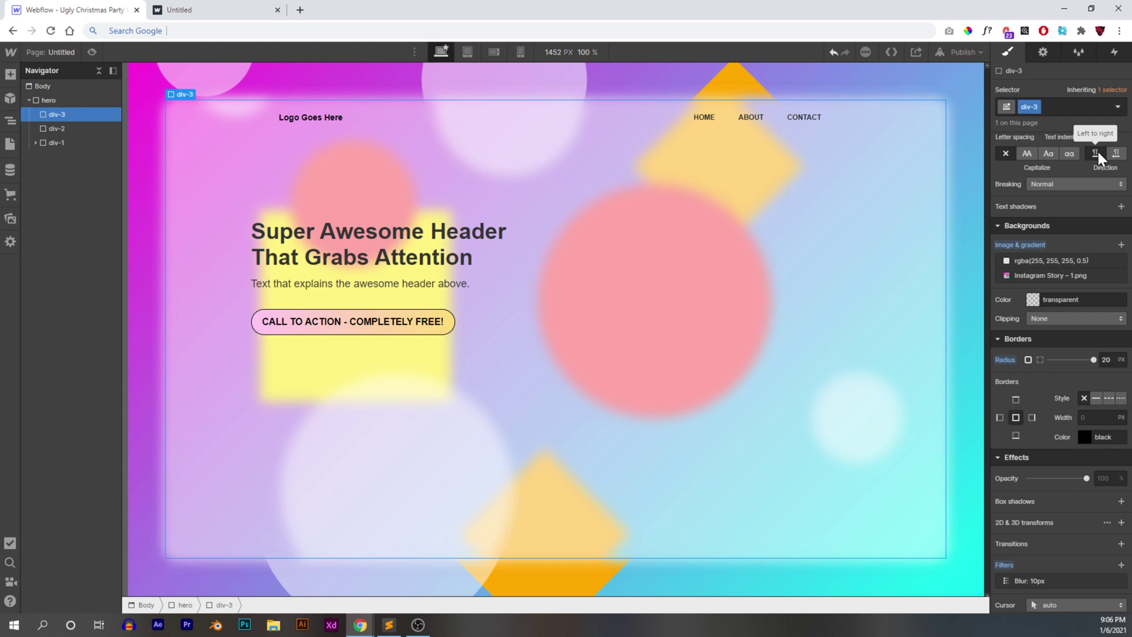
Remove div-3's background layers and give it a 1px white border
left_click(1031, 245, "alt")
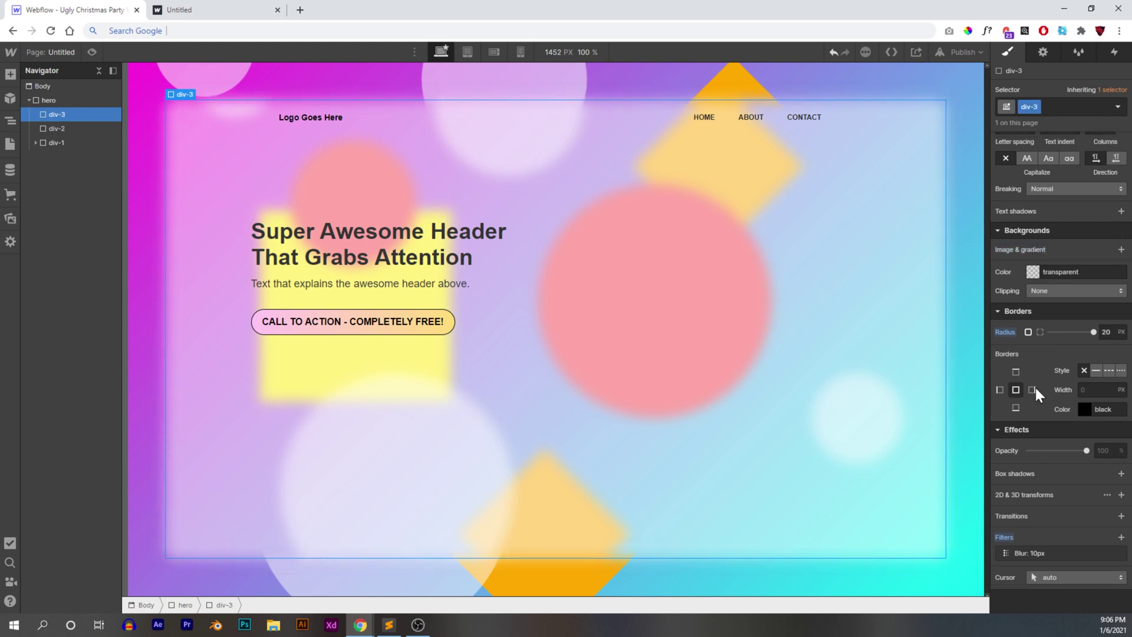
left_click(1084, 408)
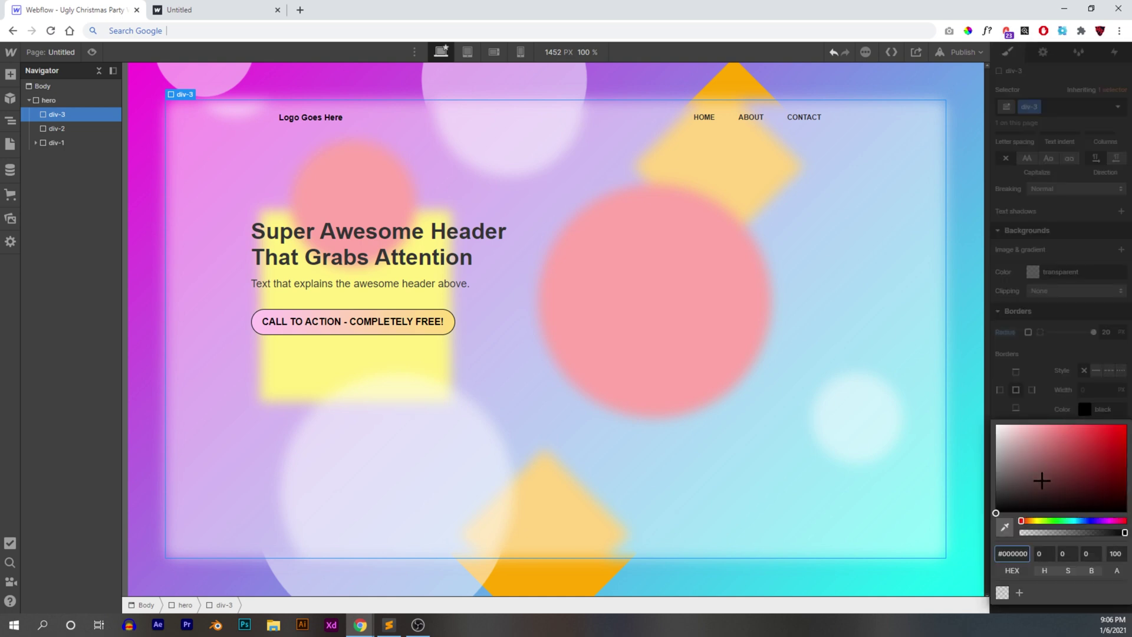
left_click_drag(1041, 480, 980, 387)
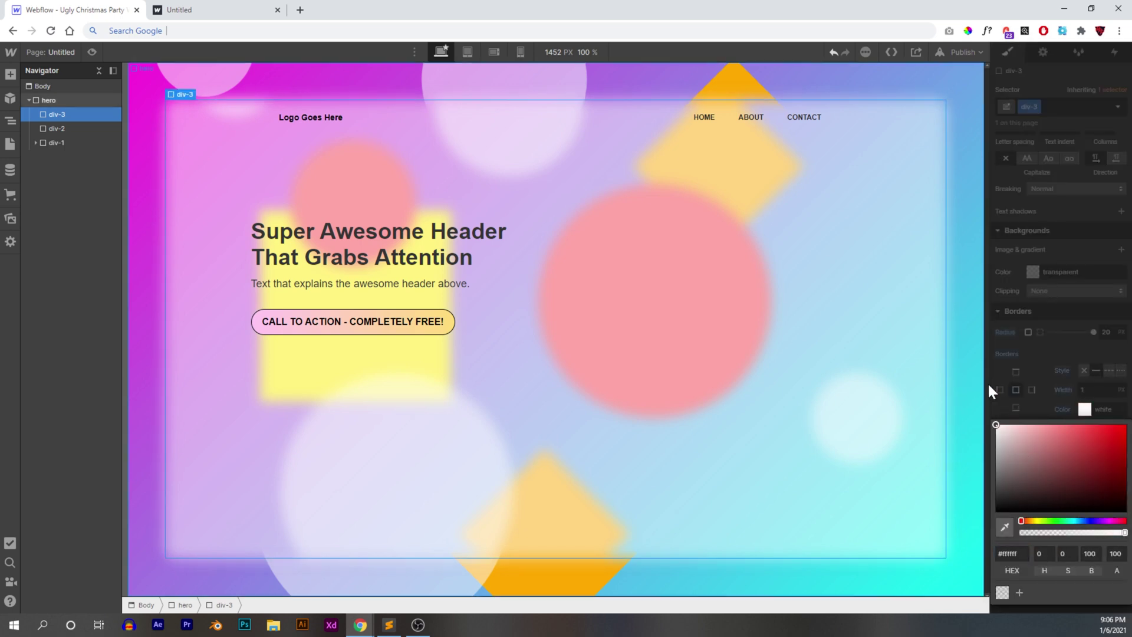
left_click(986, 381)
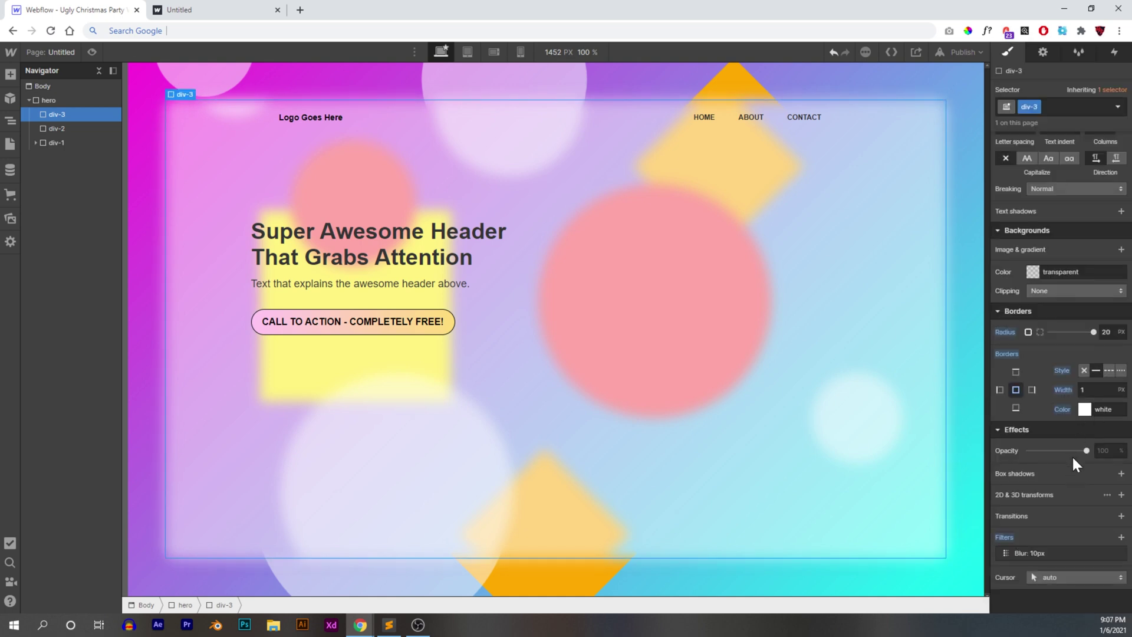
left_click(963, 461)
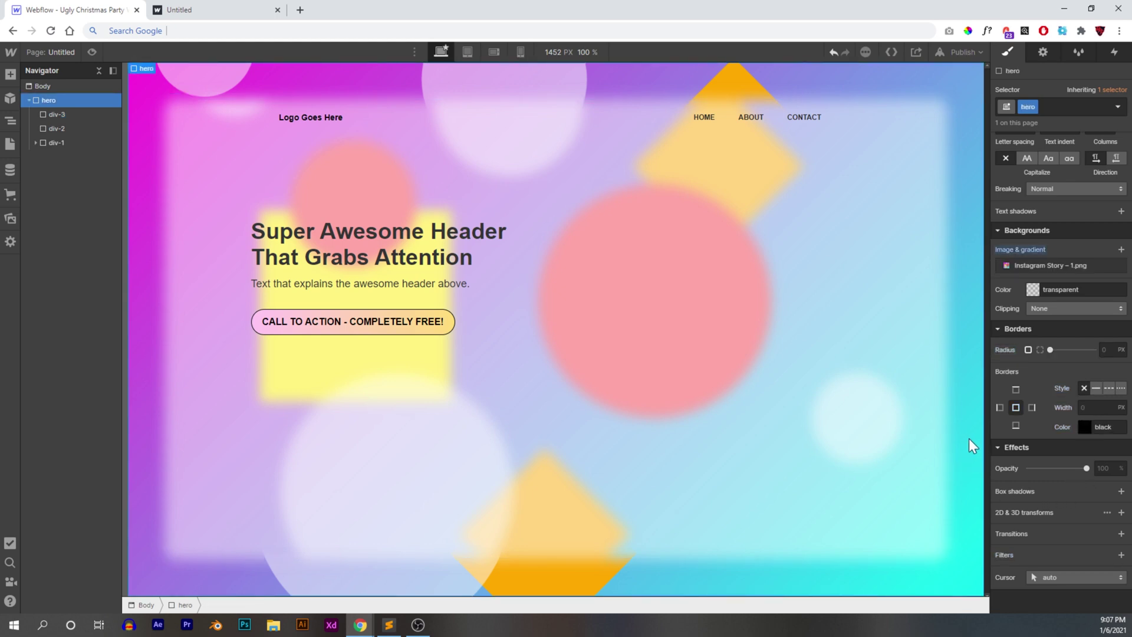
Compare div-3 with a 0 border width, then restore the 1px border
left_click(57, 115)
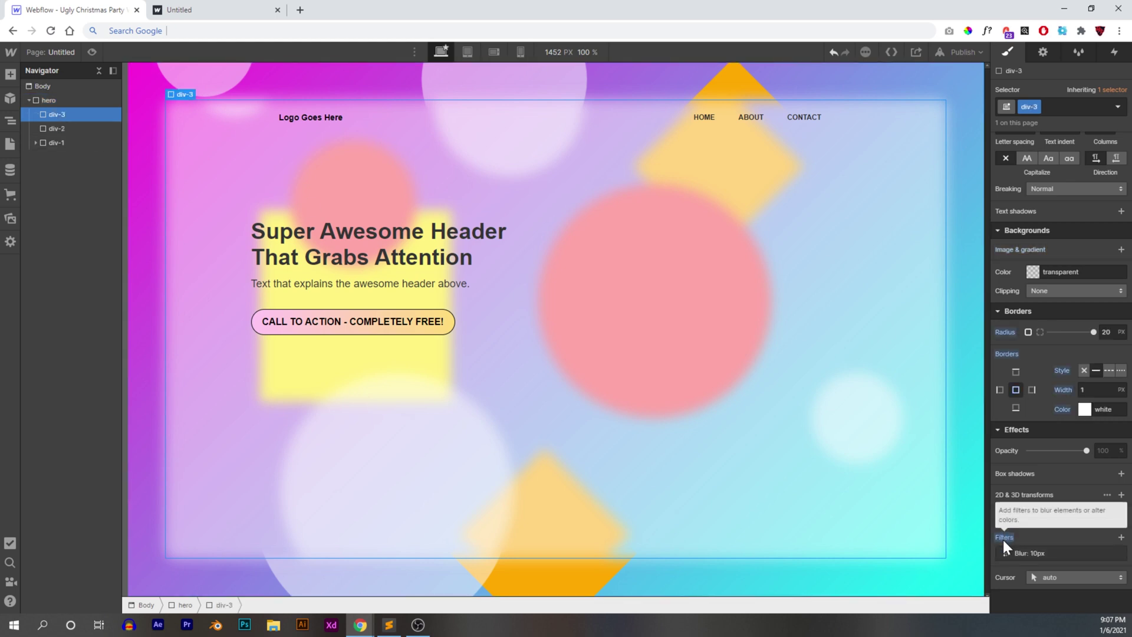
double_click(1083, 390)
type("0")
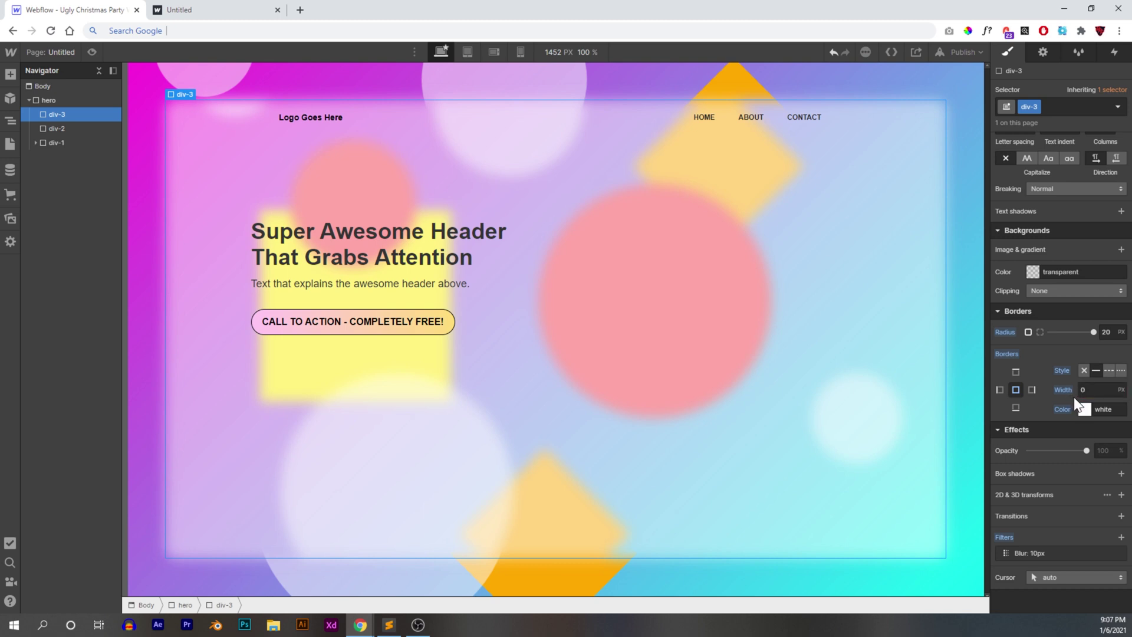
double_click(1083, 390)
type("1")
left_click(972, 472)
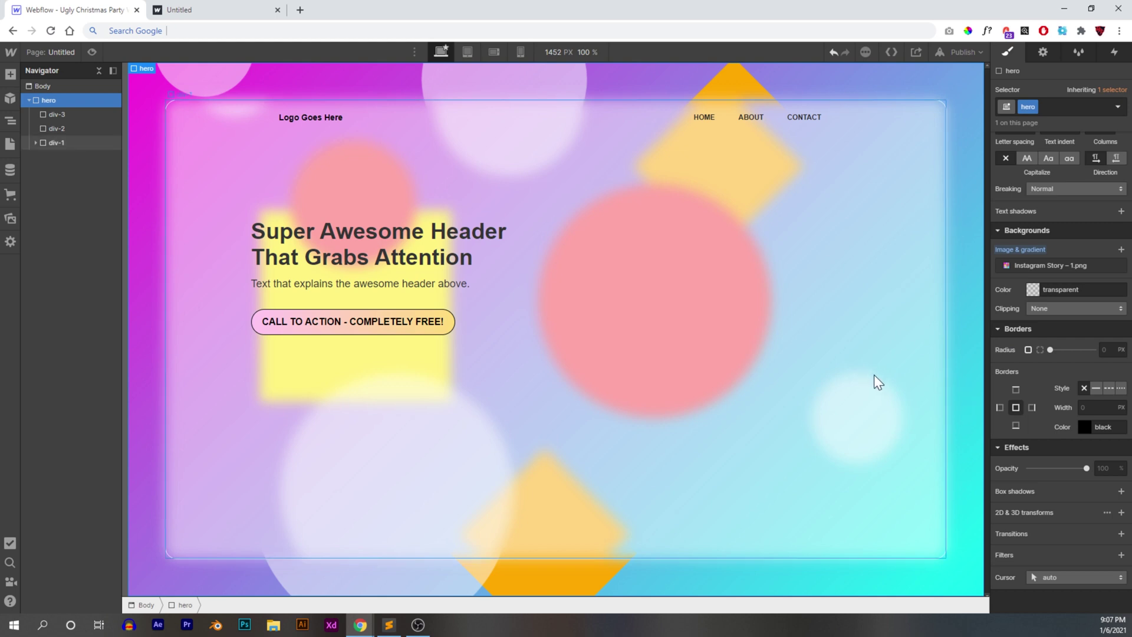
Publish the site to its webflow.io domain and reload the live page to check the card
left_click(955, 52)
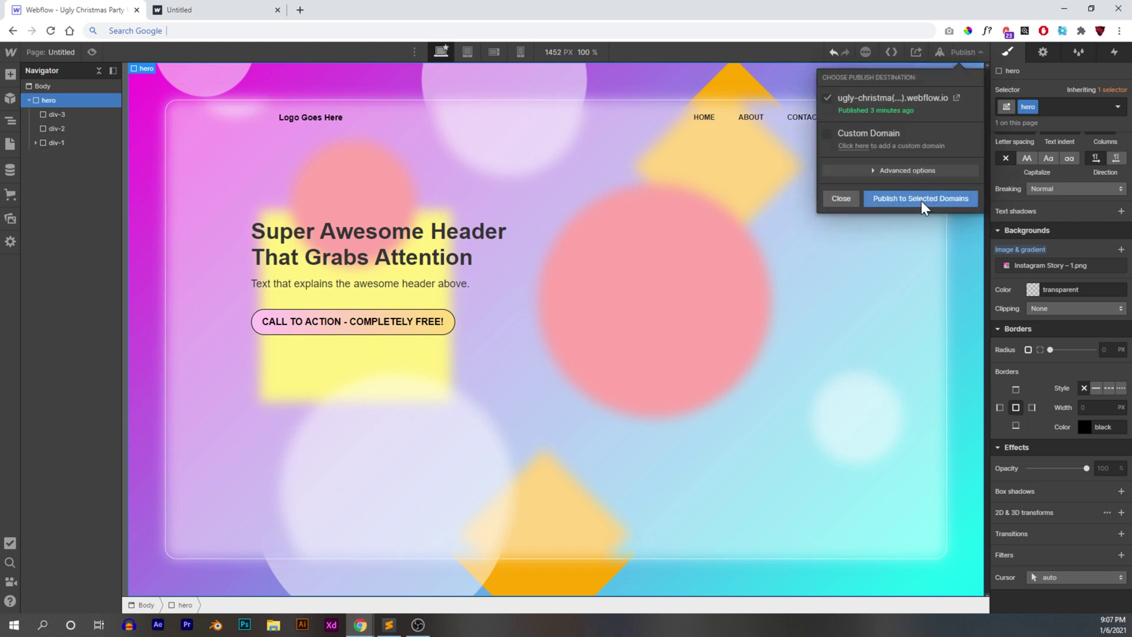
left_click(921, 199)
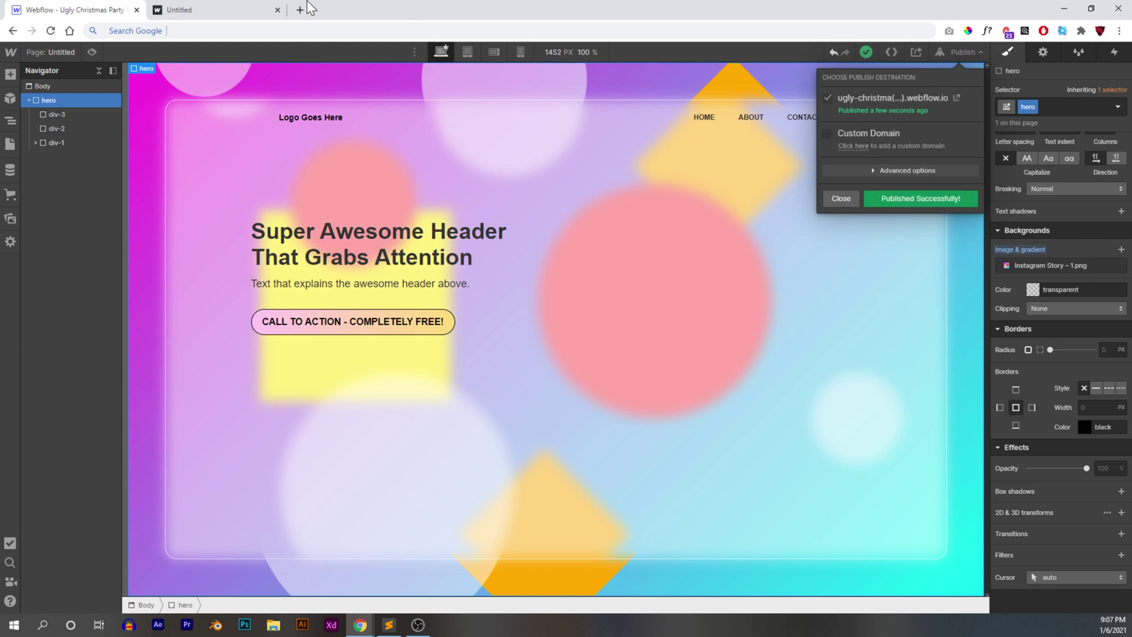
left_click(284, 12)
key("F5")
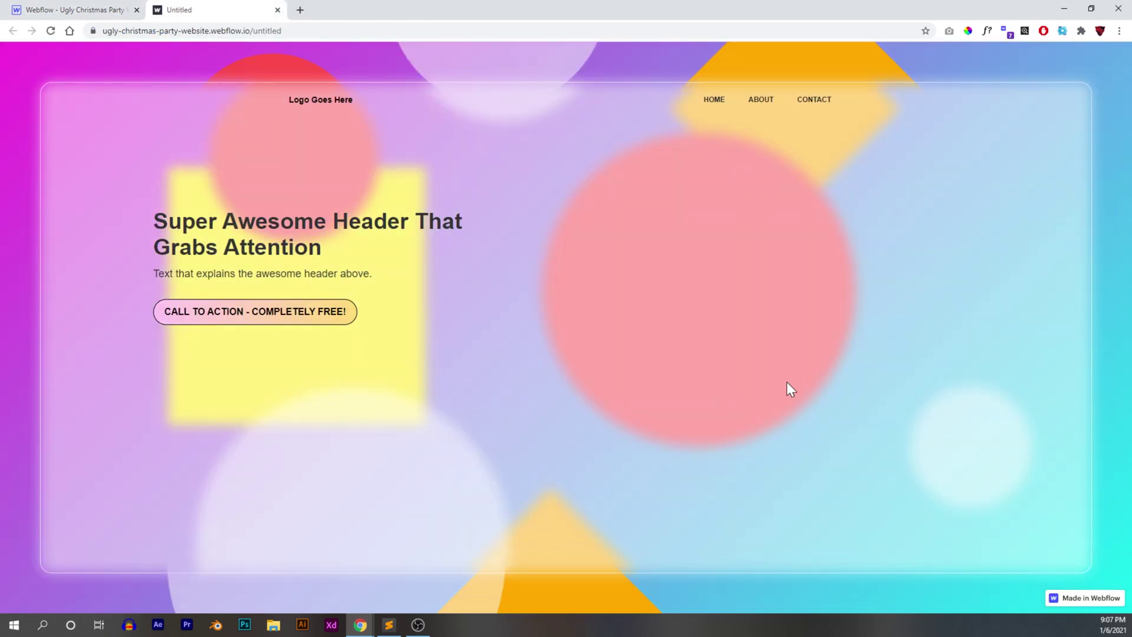
Set div-2's white overlay opacity to 75, making it rgba(255, 255, 255, 0.75)
left_click(107, 10)
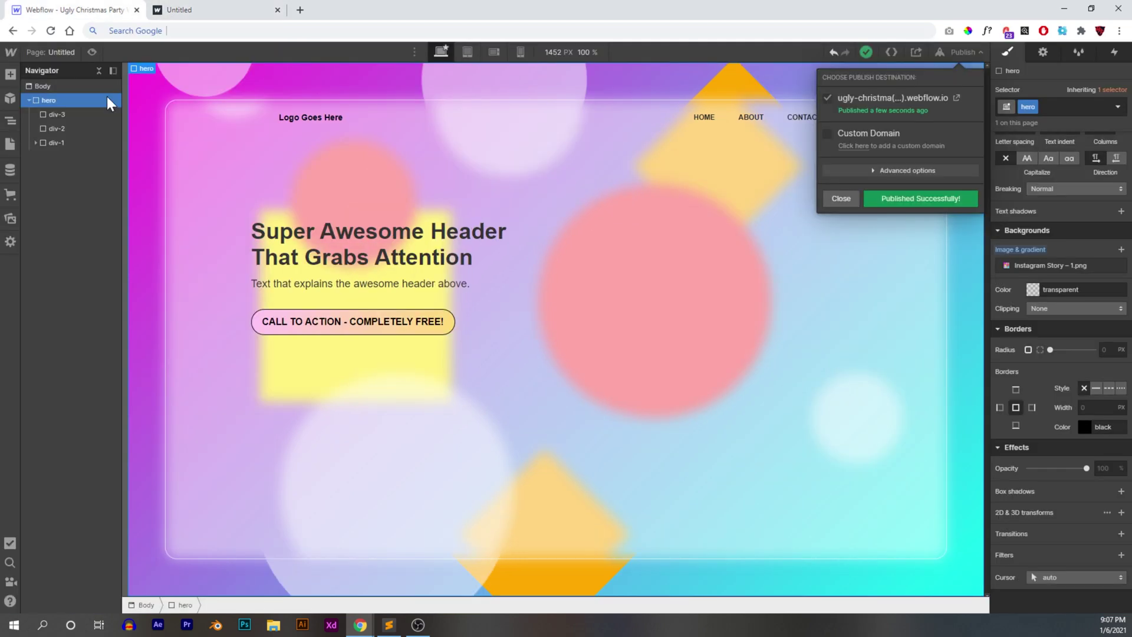
left_click(71, 126)
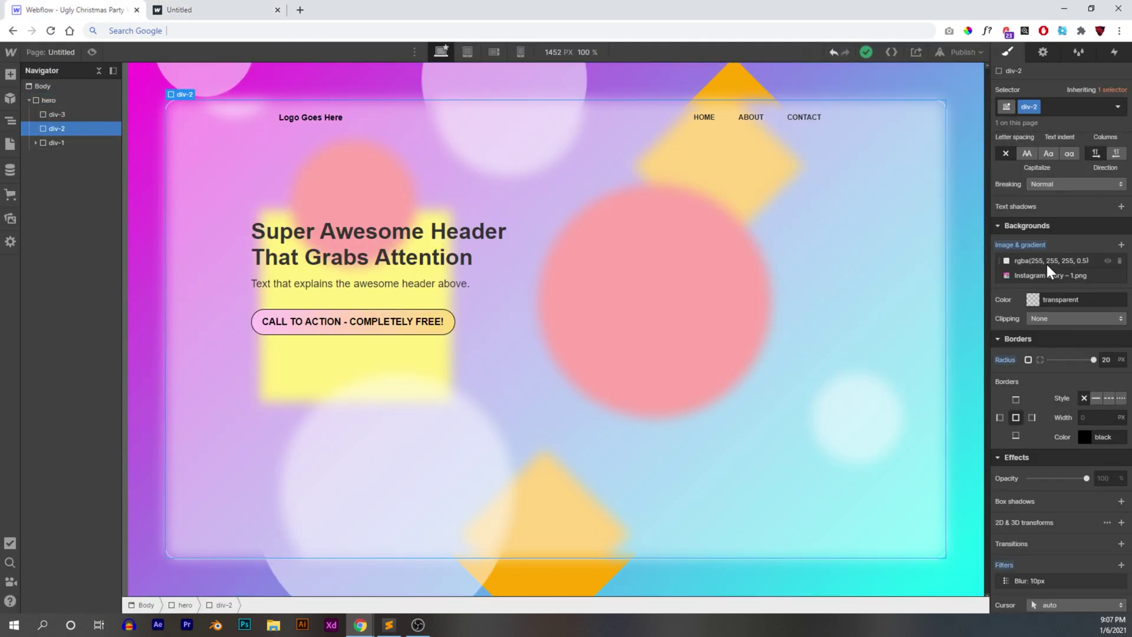
left_click(1047, 266)
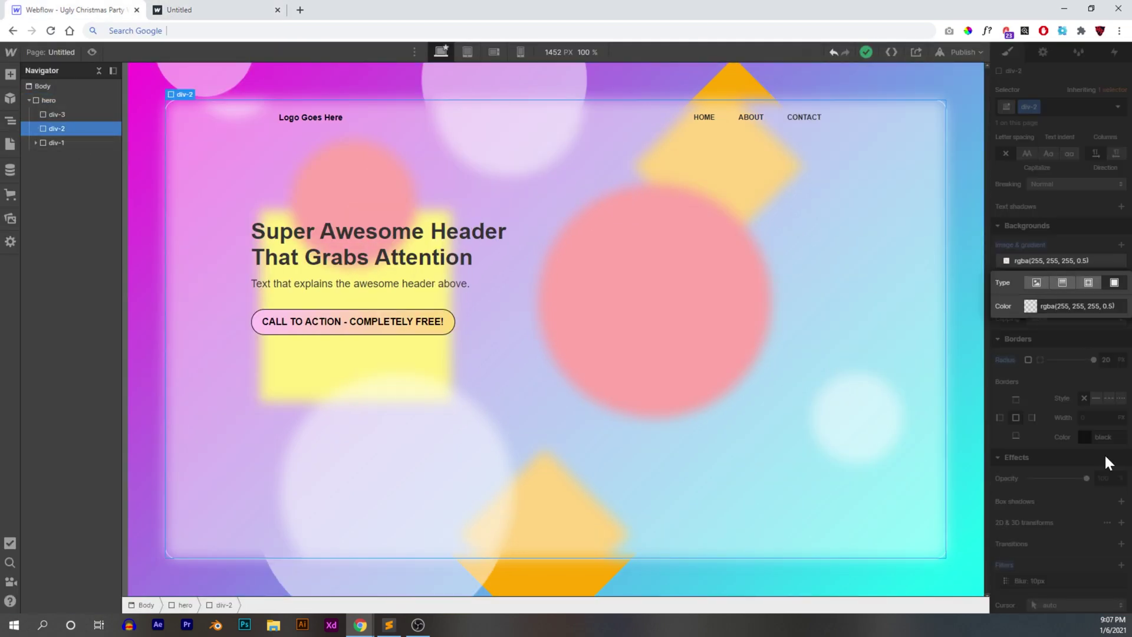
left_click(1031, 310)
type("75")
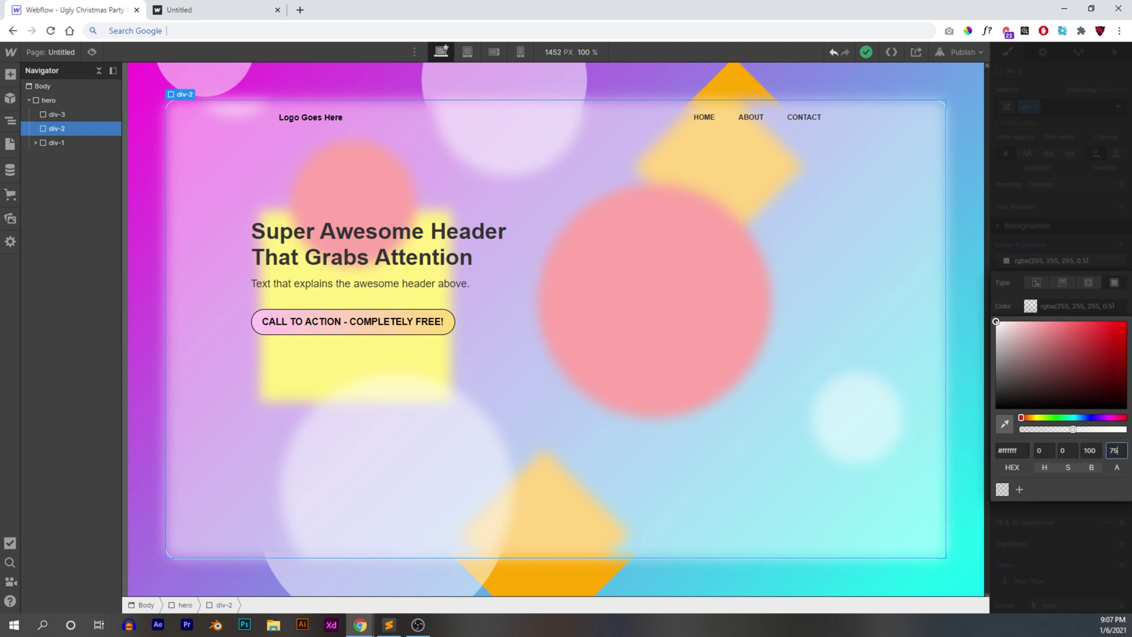
left_click(1058, 158)
left_click(970, 88)
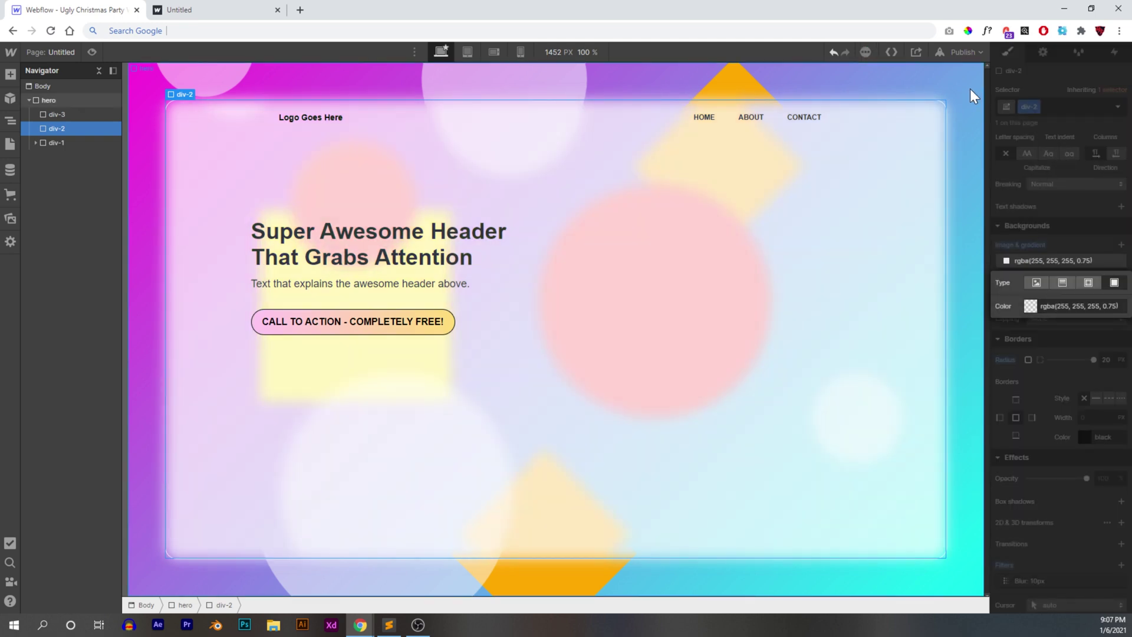
left_click(963, 53)
Publish the brighter frosted card to the selected webflow.io domain
left_click(936, 199)
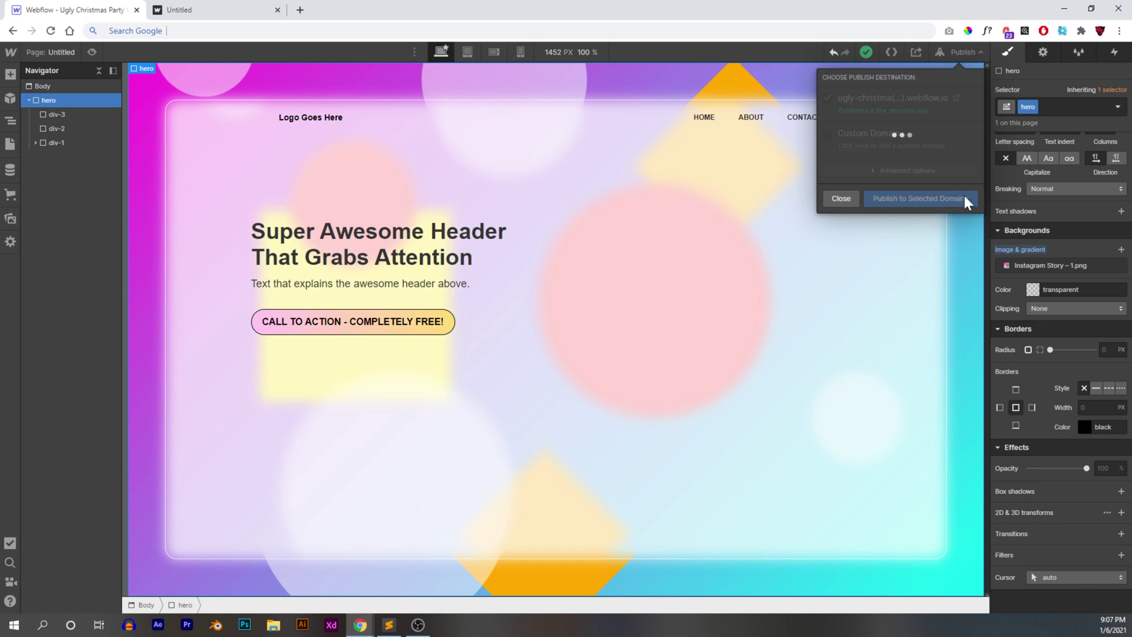